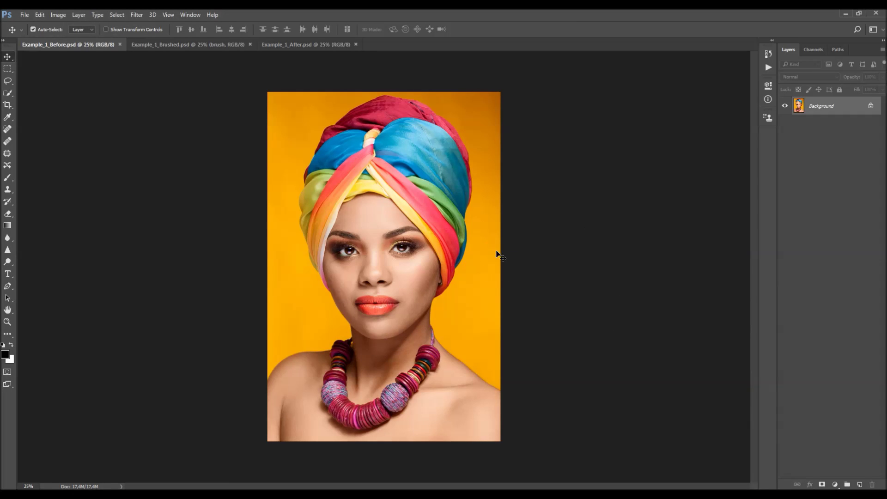
Step: Look through the brushed and finished example images, and close both documents
left_click(154, 46)
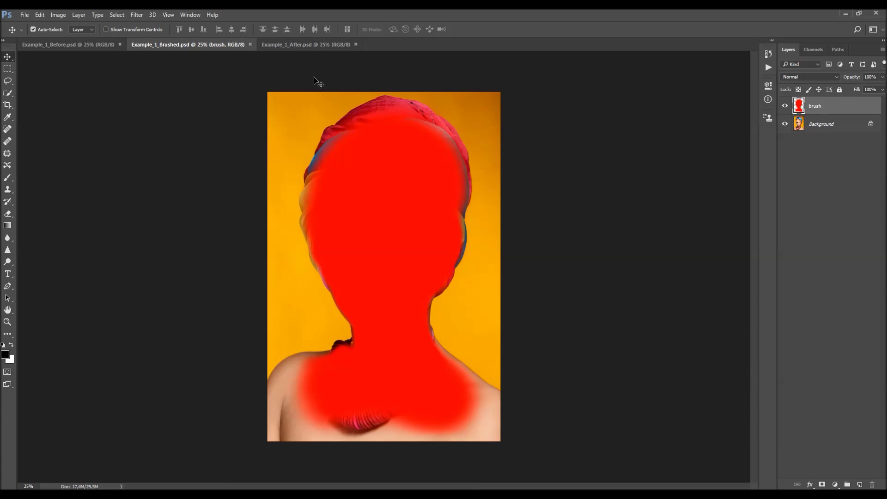
left_click(294, 44)
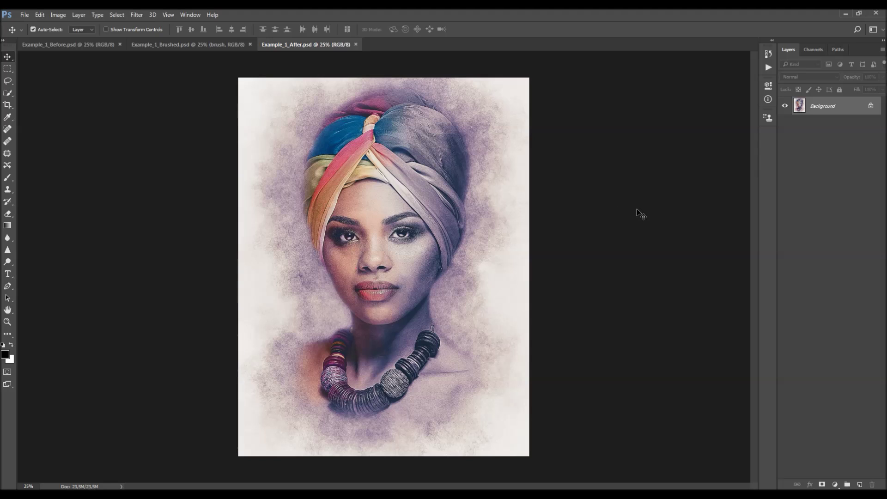
left_click(356, 45)
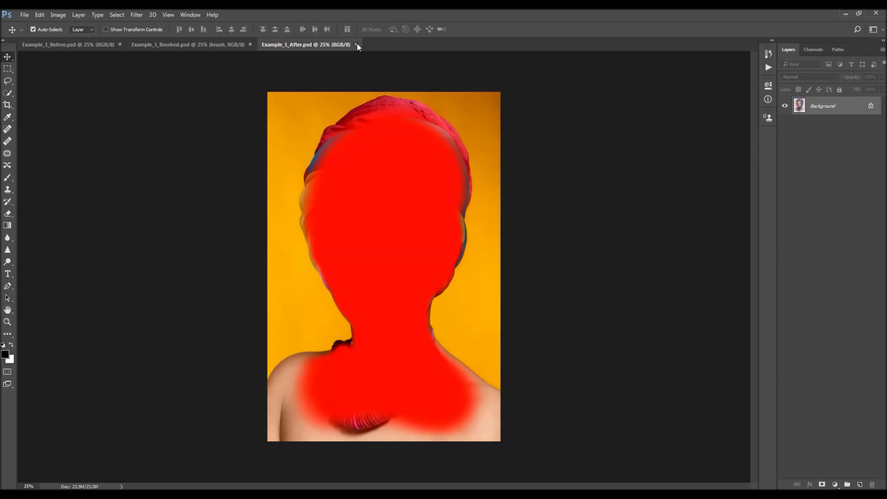
left_click(250, 44)
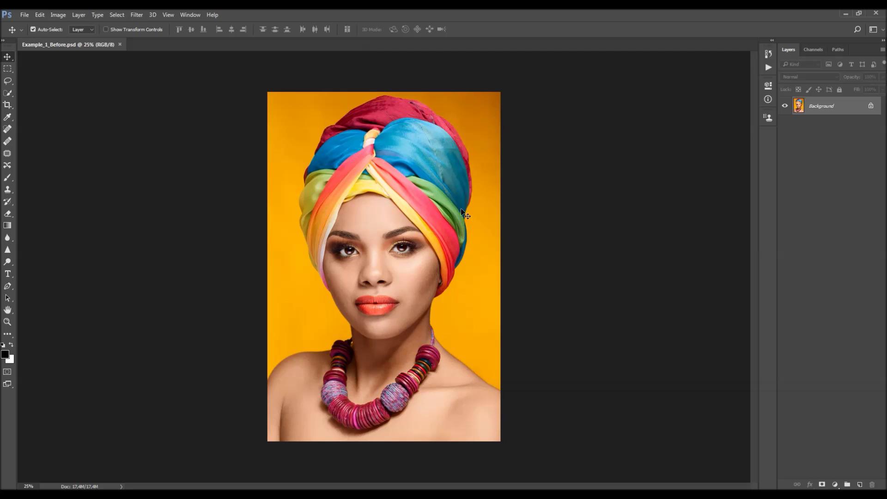
Step: Unlock the Background as regular Layer 0 and convert it back into a Background layer
scroll(546, 267, "up", 1)
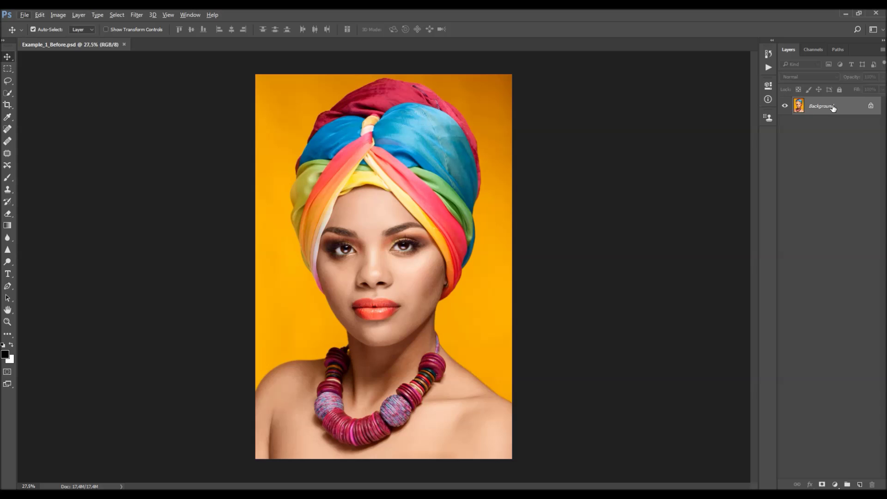
double_click(853, 109)
key("Return")
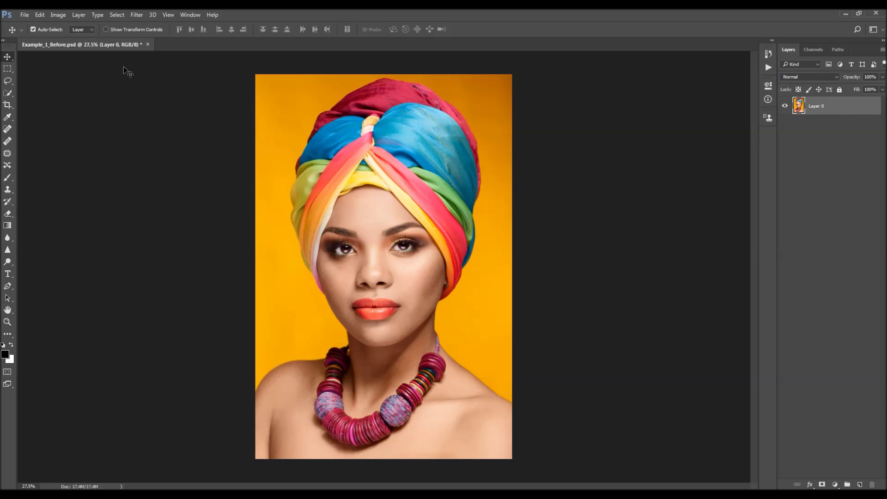
left_click(79, 14)
mouse_move(139, 25)
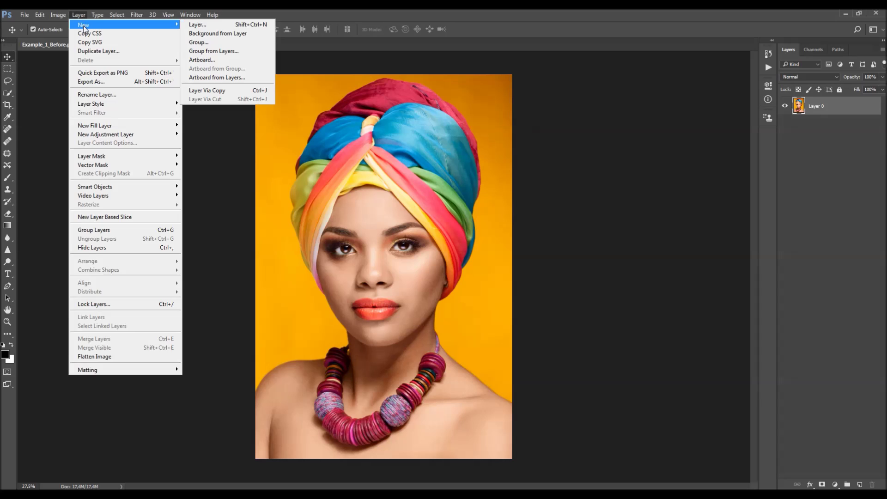
left_click(219, 37)
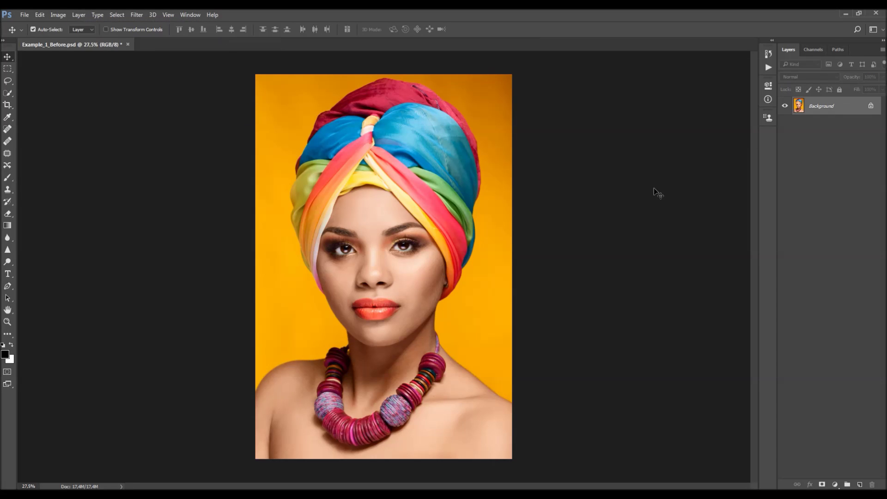
Step: Check the Layers panel options for default masks on fill layers and the "copy" suffix on copied layers, and accept them
left_click(879, 54)
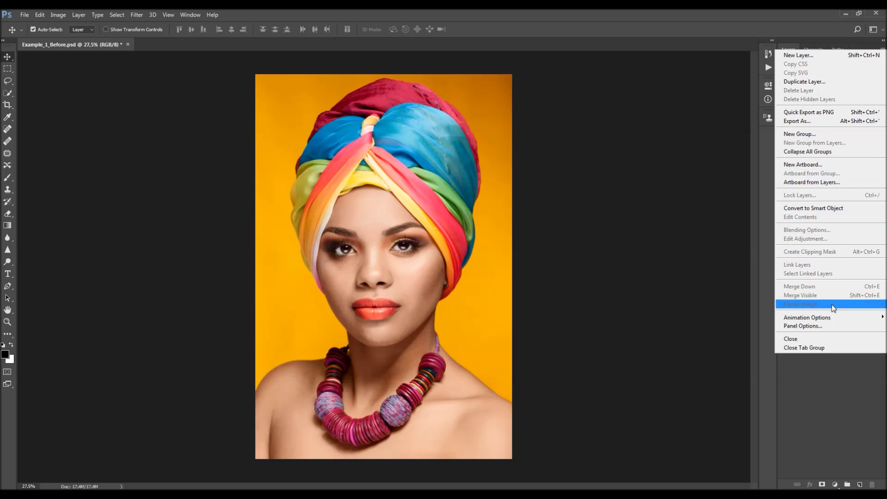
left_click(824, 331)
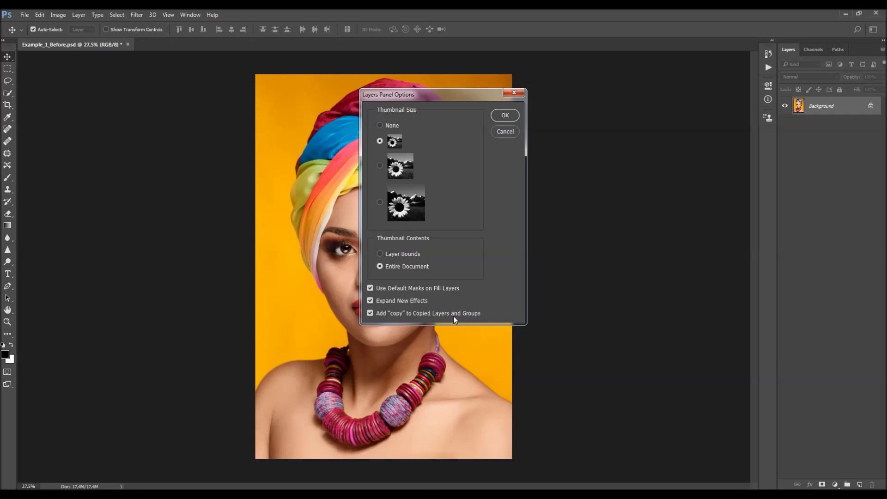
left_click(505, 115)
Step: Check the image's color mode options and its pixel dimensions and resolution
left_click(58, 15)
mouse_move(147, 25)
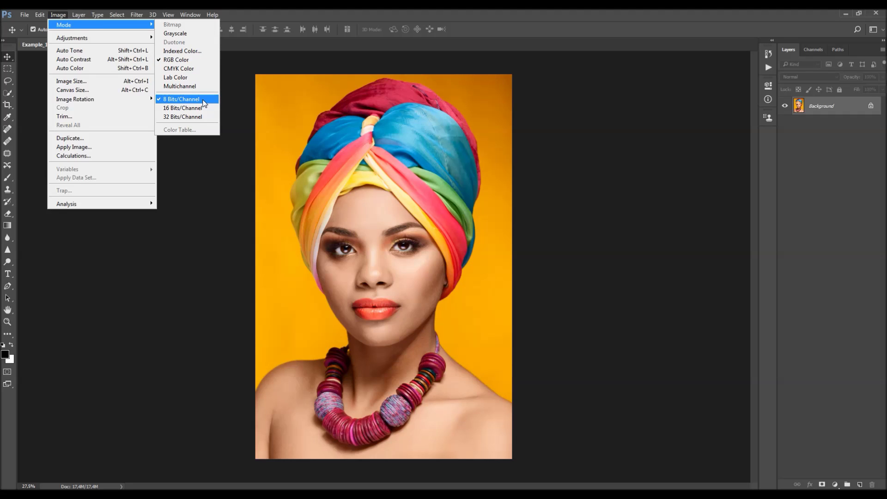
left_click(96, 82)
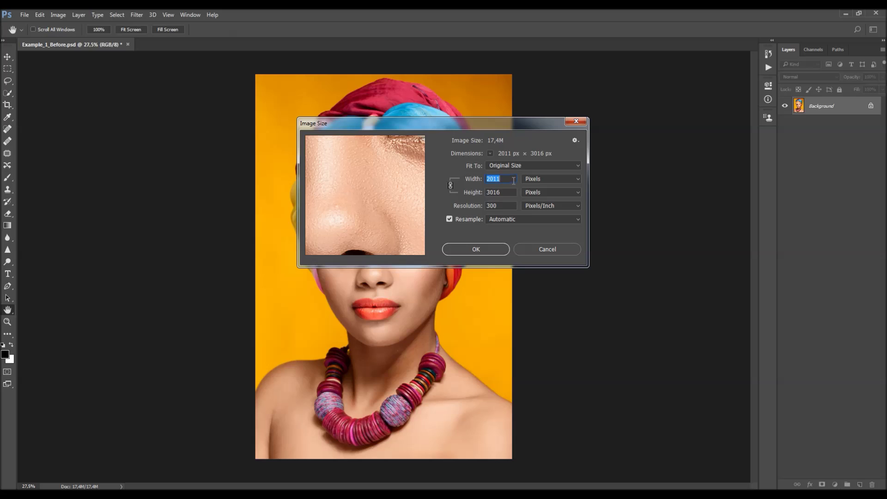
key("Tab")
left_click(573, 122)
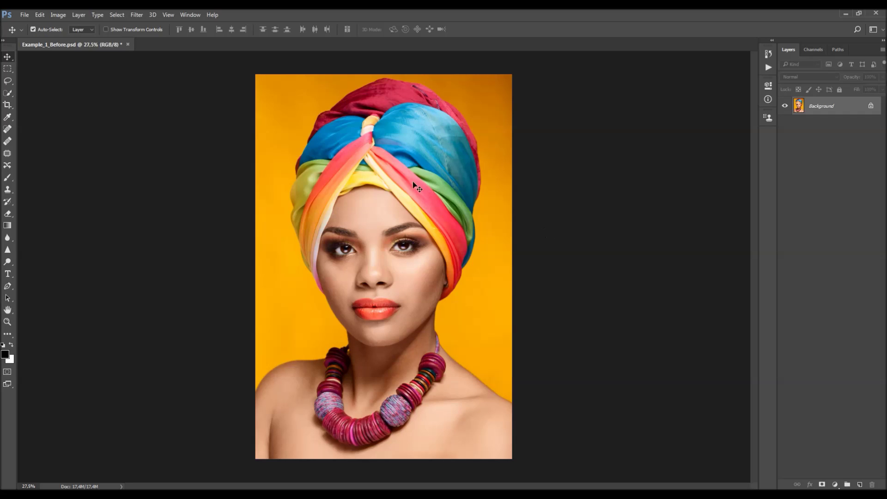
Step: Load the Pastel actions file from the CS6, CC, CC 2015.5, CC 2017, CC 2018+ folder and select its Pastel action
left_click(190, 15)
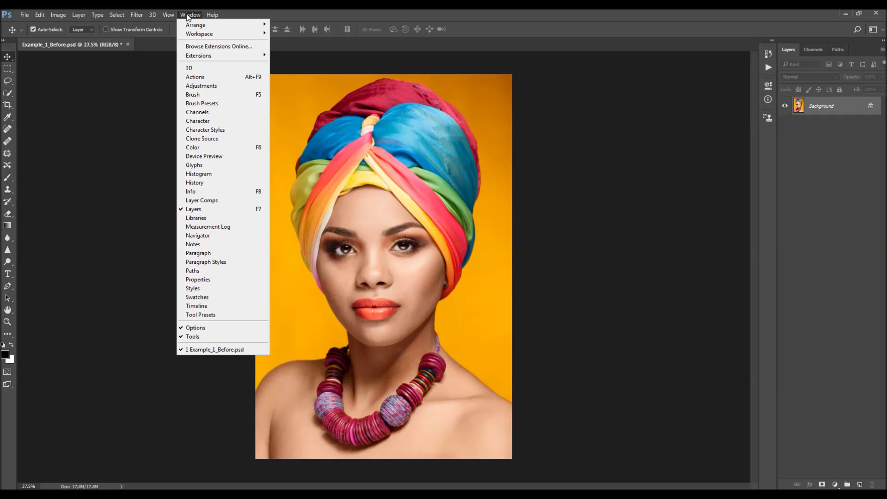
left_click(203, 78)
left_click(753, 50)
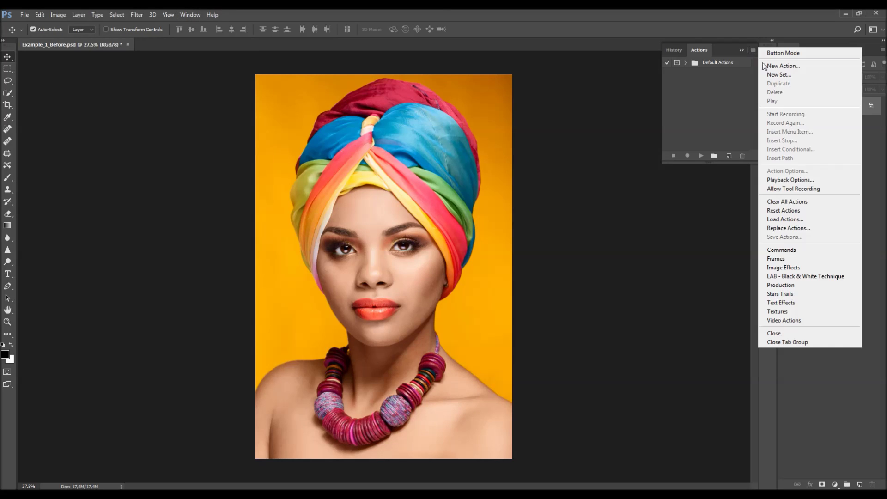
left_click(784, 219)
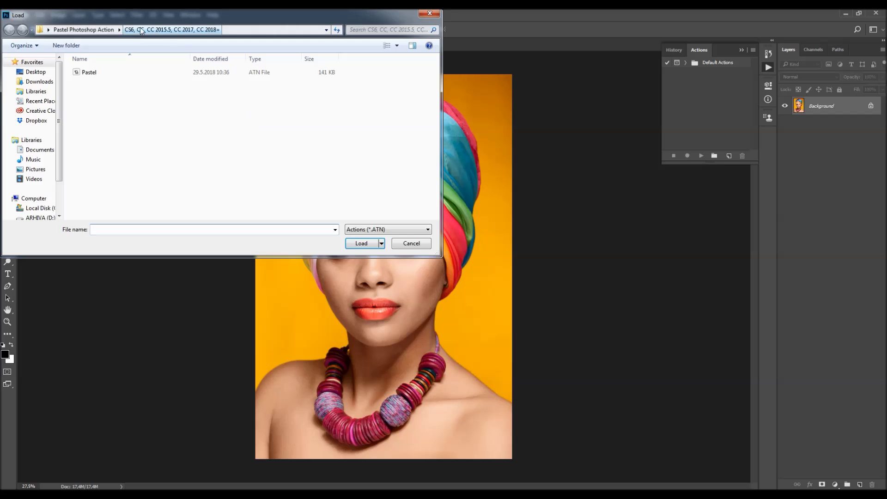
left_click(103, 30)
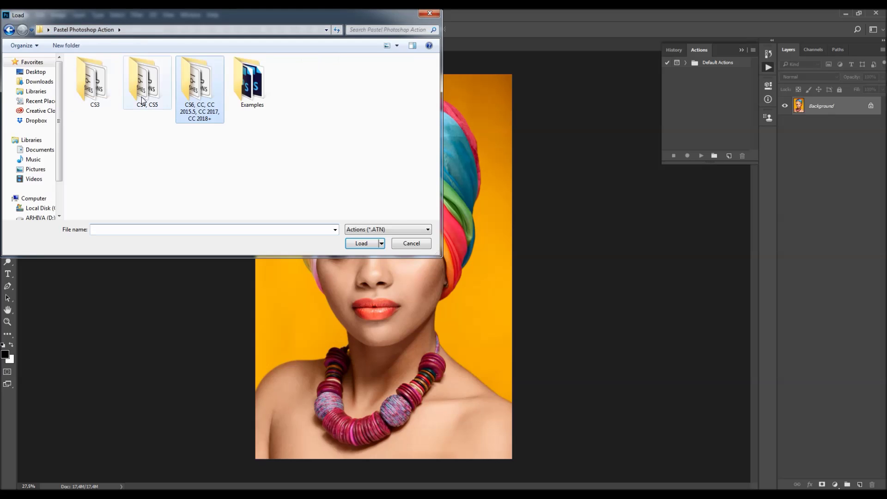
double_click(196, 92)
double_click(96, 73)
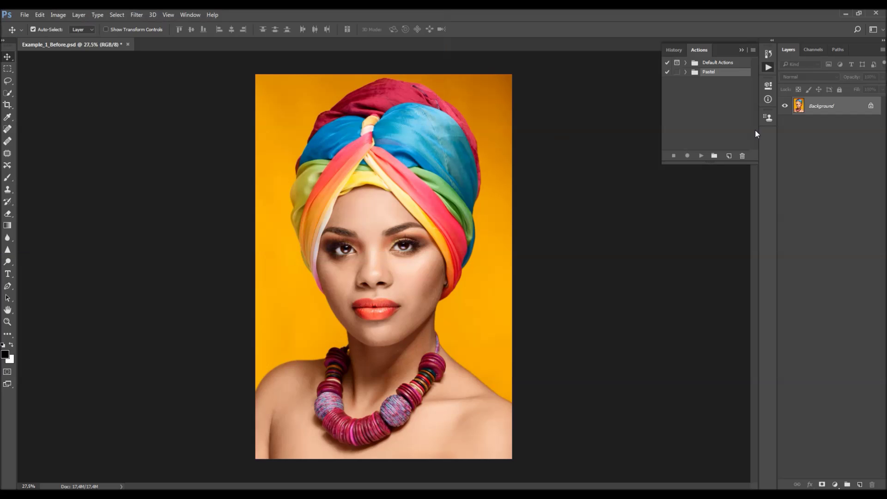
left_click(685, 72)
left_click(702, 81)
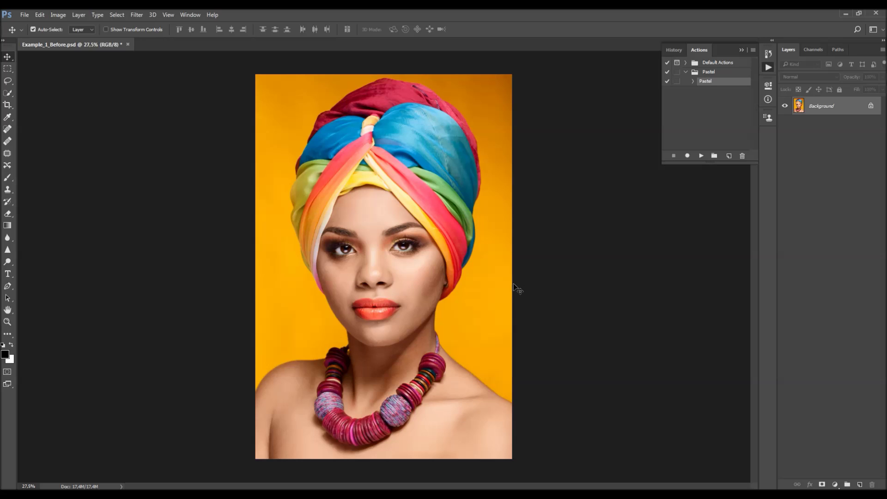
Step: Load the Pastel_Brushes file into the brush presets from the CS6, CC, CC 2015.5, CC 2017, CC 2018+ folder
key("b")
right_click(347, 156)
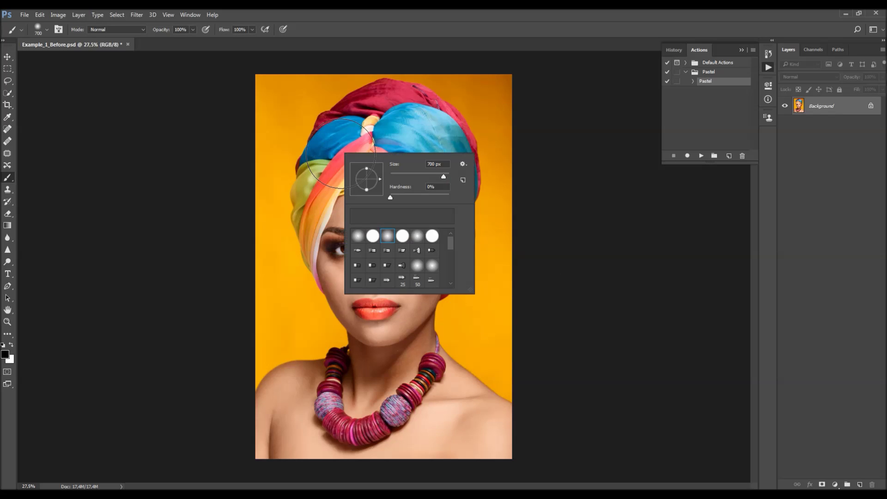
left_click(463, 164)
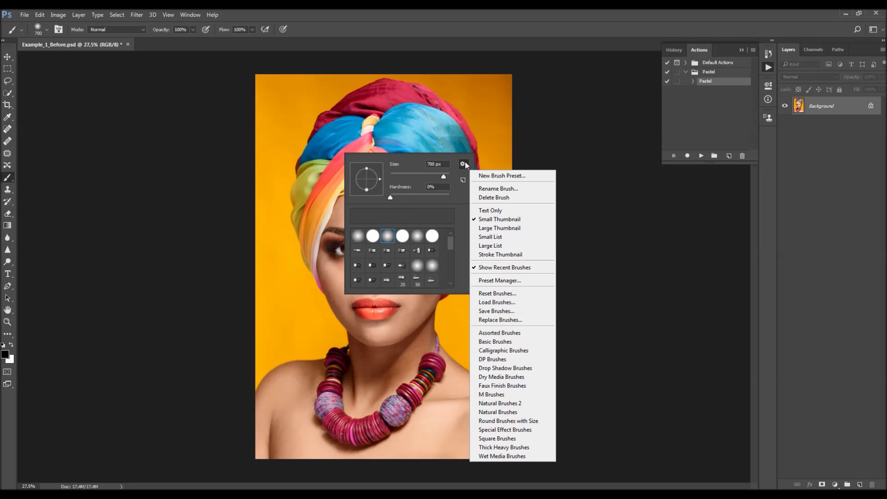
left_click(497, 302)
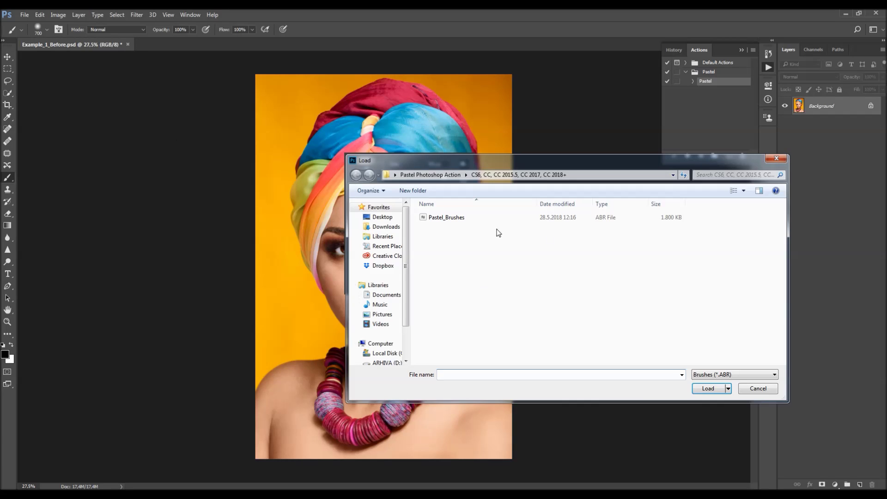
left_click_drag(513, 165, 453, 162)
left_click(373, 171)
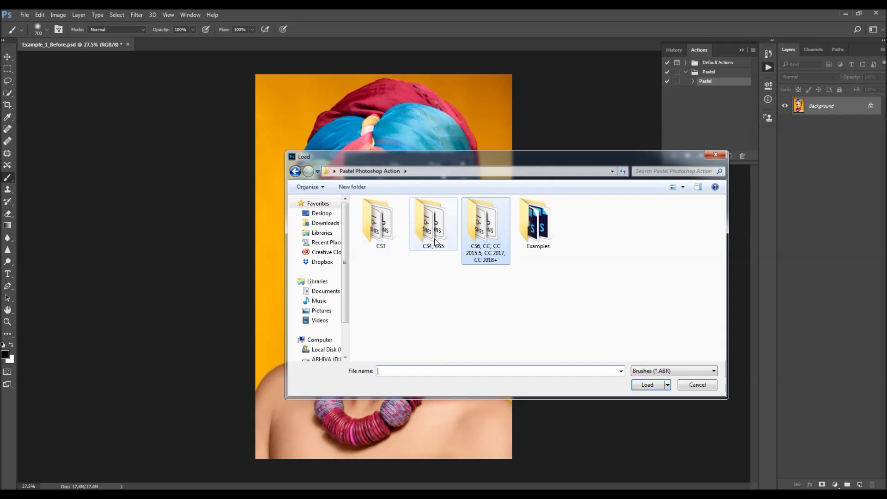
double_click(482, 228)
double_click(405, 214)
Step: Pick the Pastel_Brush_1 preset at the end of the brush list and return to the Move tool
left_click_drag(450, 241, 449, 280)
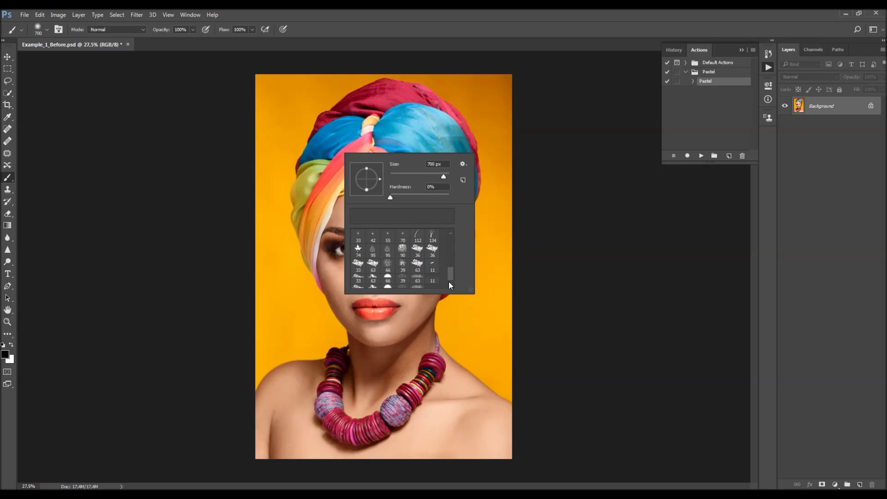
left_click(417, 280)
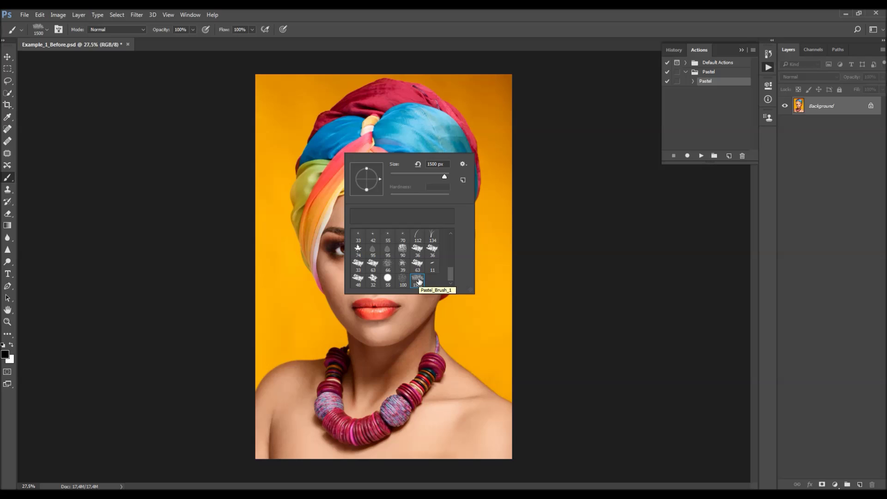
left_click(561, 40)
key("v")
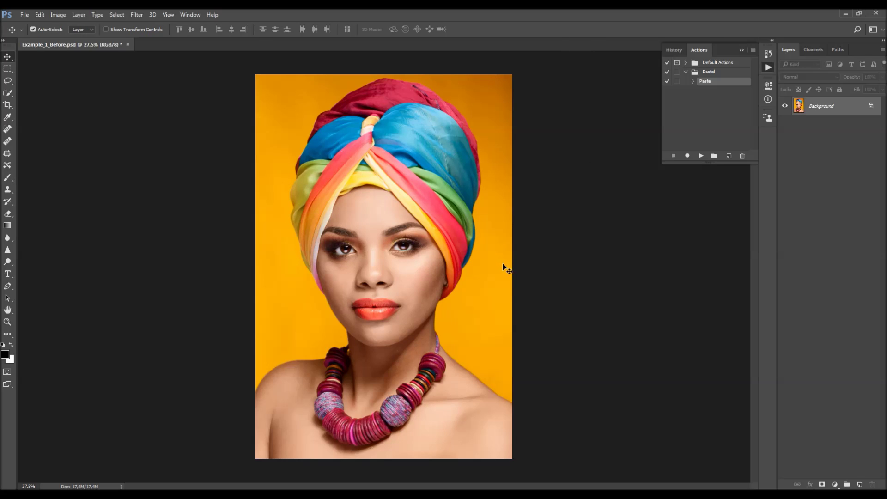
Step: Create a new layer named "brush" above the Background
left_click(78, 14)
mouse_move(83, 24)
left_click(199, 24)
type("brush")
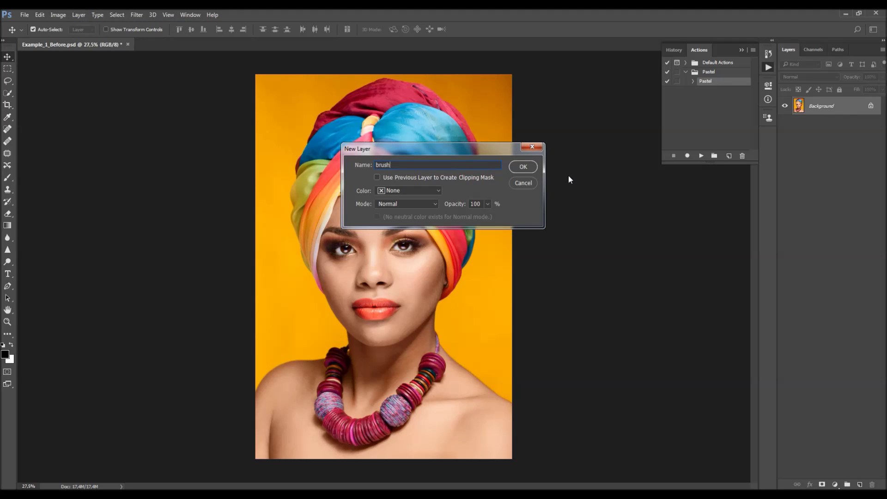
left_click_drag(448, 168, 292, 179)
left_click(400, 166)
left_click(524, 167)
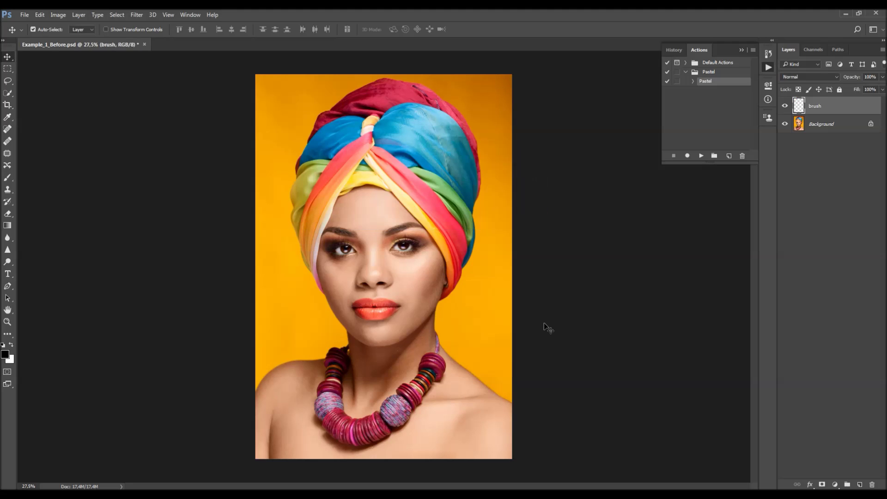
Step: Activate the Brush tool with a soft round brush preset
key("b")
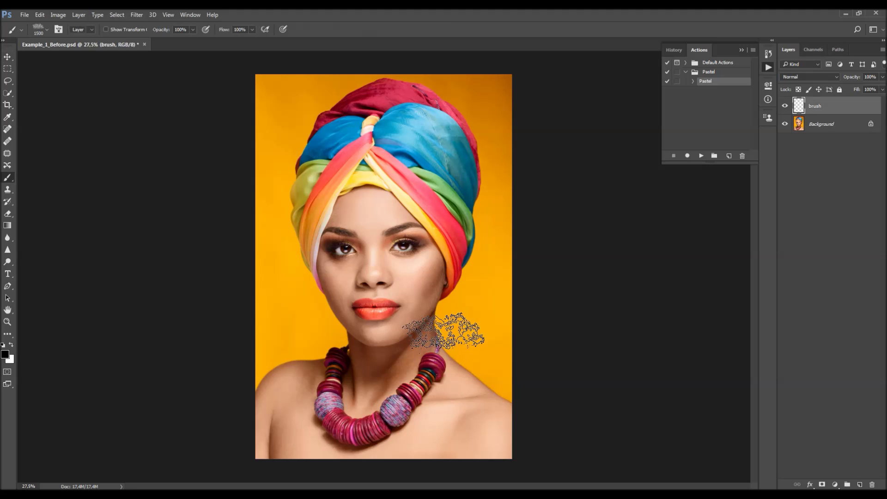
right_click(376, 239)
scroll(422, 351, "up", 2)
left_click(423, 324)
key("Return")
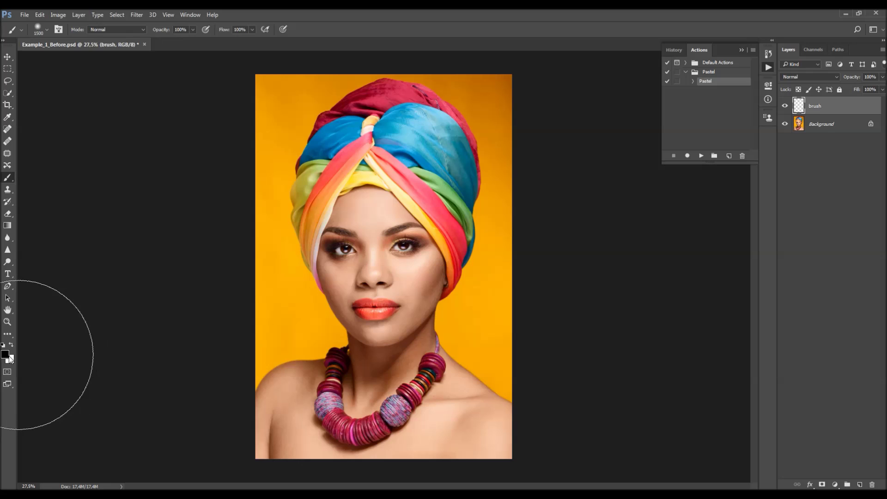
Step: Set the foreground color to red, ff0000
left_click(5, 354)
type("ff0000")
key("Return")
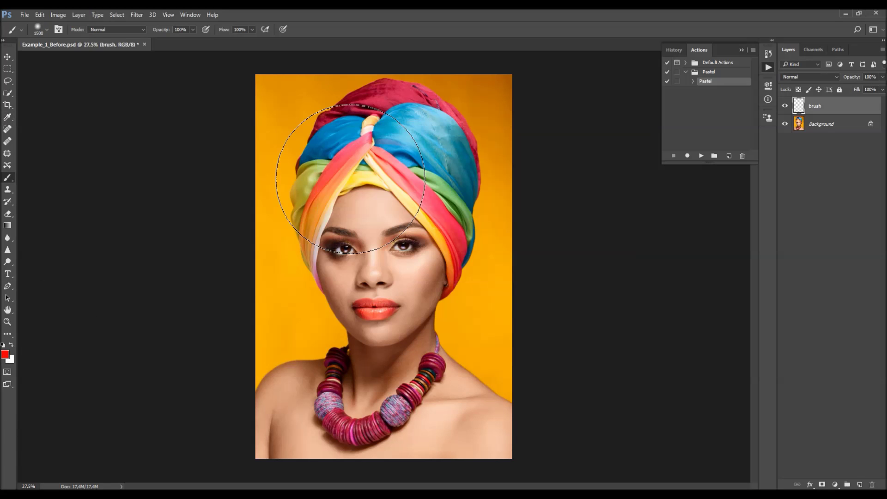
Step: Try painting red over the turban and forehead with a 700 px brush, and undo the painting
key("bracketleft")
key("bracketleft")
key("bracketleft")
key("bracketleft")
key("bracketleft")
key("bracketleft")
key("bracketleft")
key("bracketleft")
key("bracketleft")
key("bracketleft")
key("bracketleft")
key("bracketleft")
key("bracketright")
key("bracketright")
key("bracketright")
key("bracketright")
mouse_move(369, 189)
left_mouse_down()
mouse_move(352, 237)
mouse_move(376, 179)
mouse_move(370, 138)
mouse_move(443, 185)
left_mouse_up()
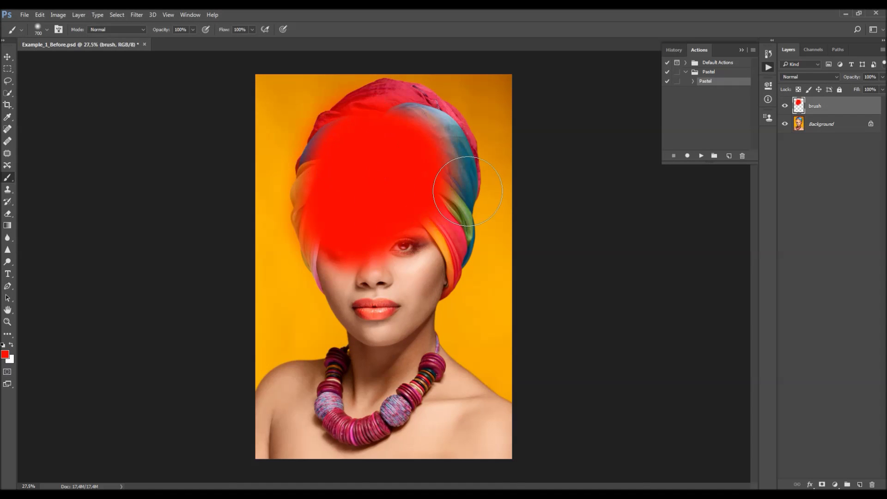
key("ctrl+z")
Step: Lower the brush hardness to its minimum
right_click(377, 181)
left_click_drag(473, 221, 418, 222)
key("Return")
Step: Try a red stroke along the edge of the turban with a smaller brush, and undo it
key("bracketleft")
key("bracketleft")
key("bracketleft")
key("bracketleft")
key("bracketleft")
key("bracketleft")
key("bracketleft")
key("bracketleft")
key("bracketleft")
key("bracketleft")
key("bracketleft")
key("bracketleft")
key("bracketleft")
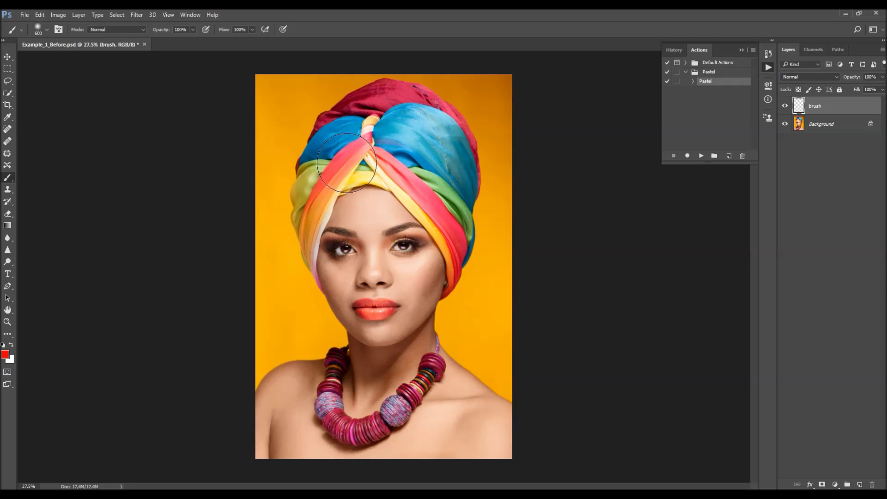
key("bracketleft")
left_click_drag(317, 143, 307, 167)
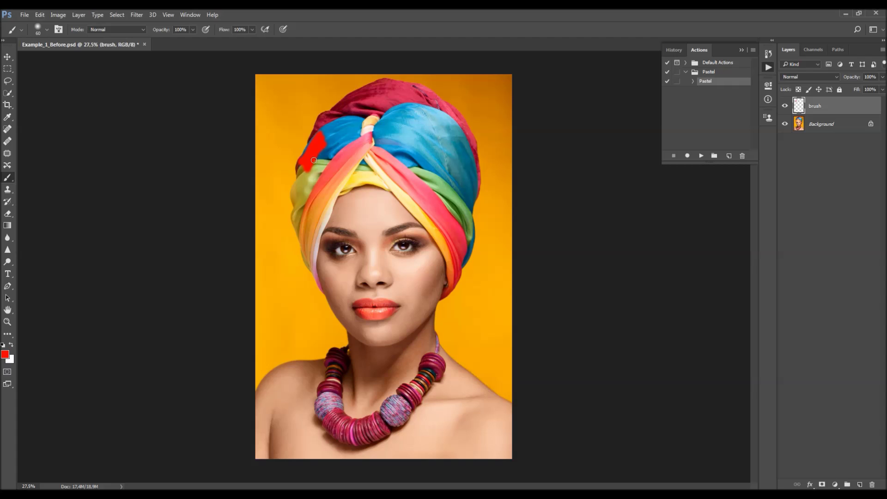
key("ctrl+z")
Step: Paint the center of the turban red on the brush layer with a 700 px soft brush
key("bracketright")
key("bracketright")
key("bracketright")
key("bracketright")
key("bracketright")
key("bracketright")
key("bracketright")
key("bracketright")
key("bracketright")
key("bracketright")
key("bracketright")
key("bracketright")
key("bracketright")
mouse_move(332, 152)
left_mouse_down()
mouse_move(375, 140)
mouse_move(369, 145)
mouse_move(418, 131)
left_mouse_up()
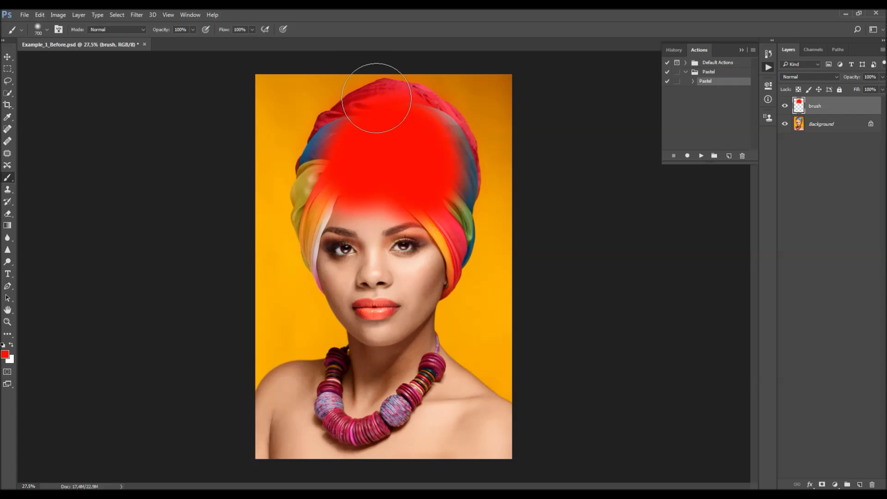
Step: Try painting the face red with an 1100 px soft brush, and undo it
key("bracketright")
key("bracketright")
key("bracketright")
key("bracketright")
left_click_drag(379, 222, 384, 249)
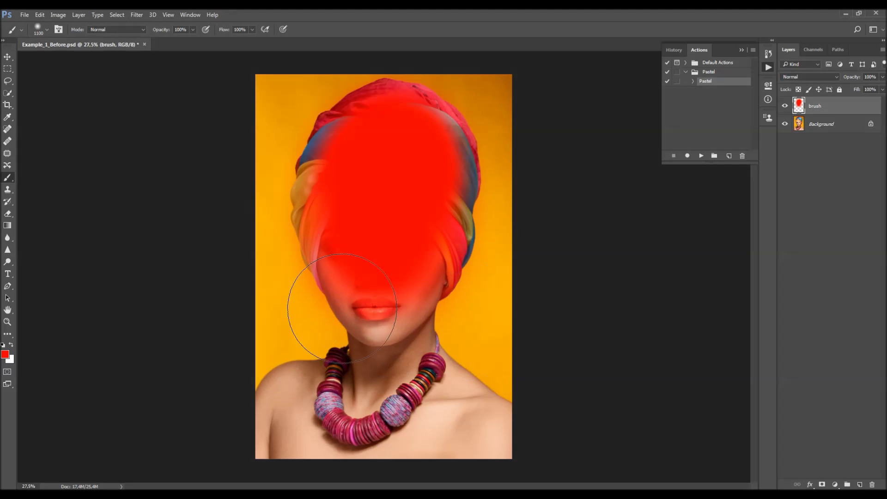
key("ctrl+z")
Step: Paint one side of the turban and face red on the brush layer with a smaller 0% hardness brush
key("bracketleft")
key("bracketleft")
key("bracketleft")
key("bracketleft")
key("bracketleft")
key("bracketleft")
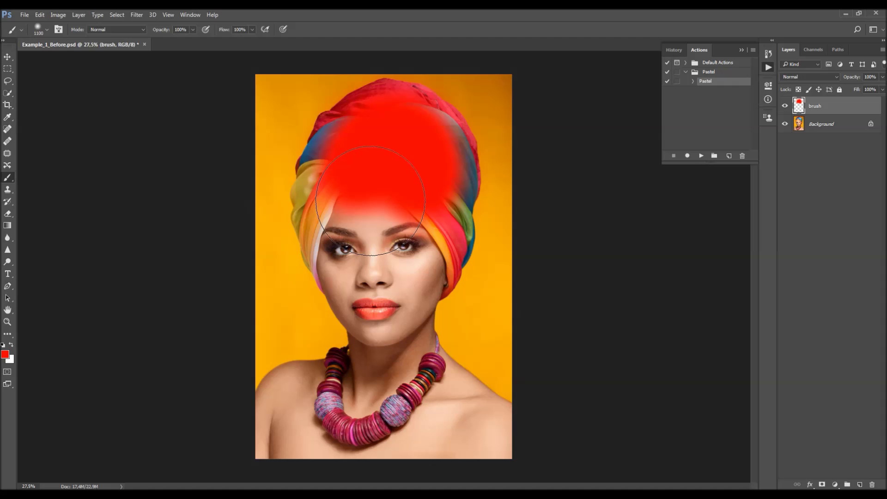
right_click(368, 209)
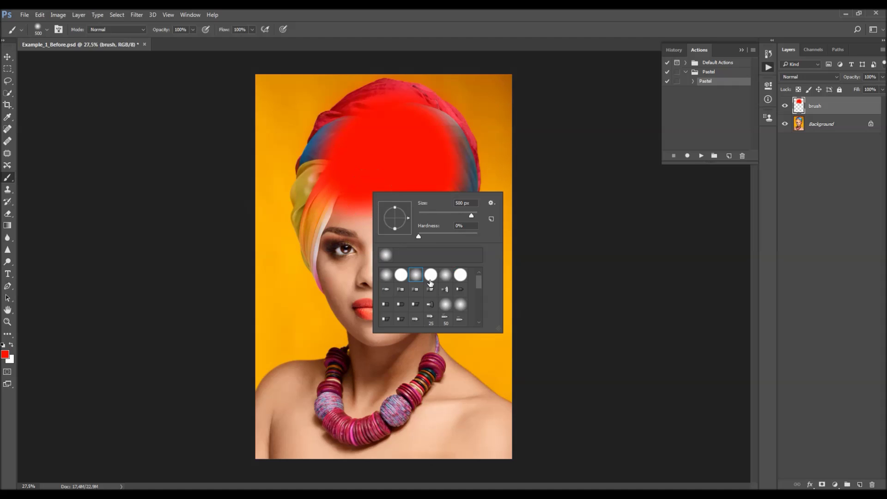
left_click(340, 208)
key("bracketleft")
mouse_move(343, 204)
left_mouse_down()
mouse_move(346, 168)
mouse_move(330, 204)
mouse_move(426, 176)
left_mouse_up()
key("v")
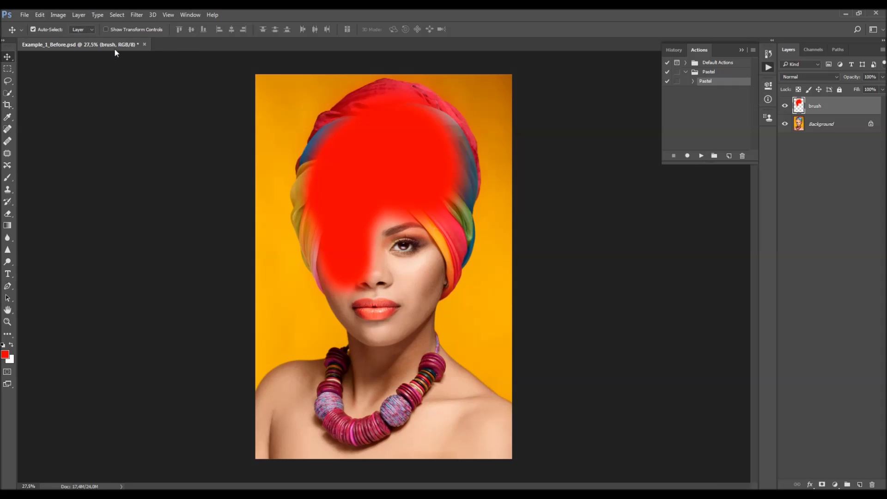
Step: Close the partly painted portrait and open Example_1_Brushed.psd from the Examples folder
left_click(144, 44)
left_click(25, 15)
left_click(34, 31)
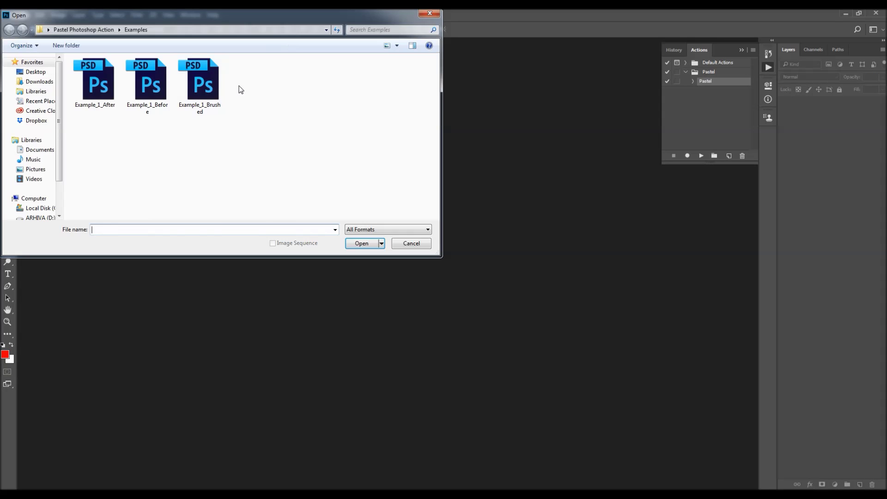
double_click(202, 82)
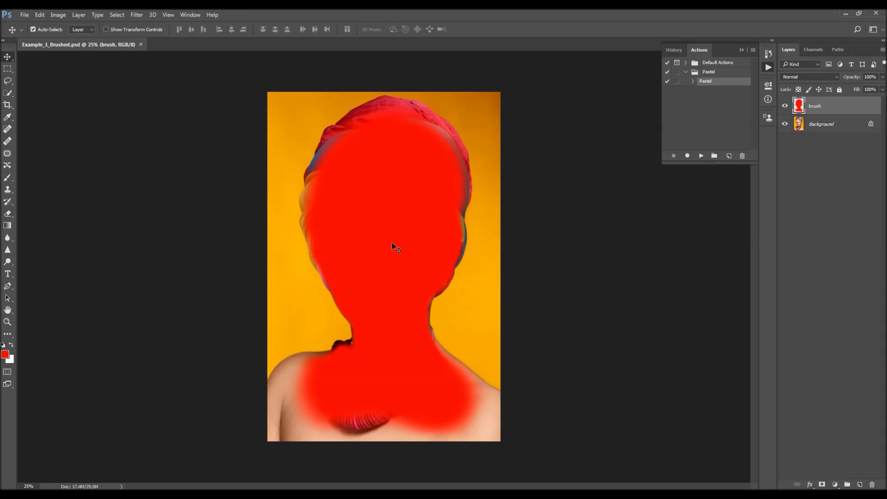
scroll(559, 357, "up", 1)
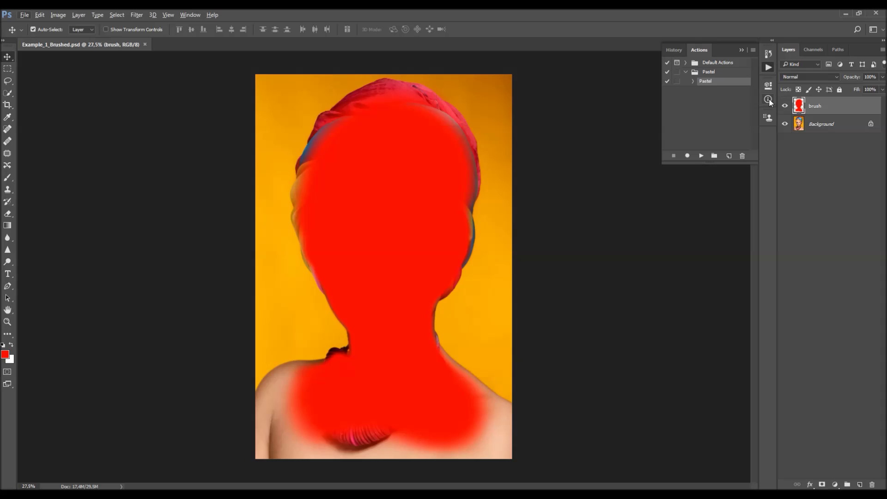
Step: Widen the canvas by 500 pixels relative to its current width, anchored at the center
key("ctrl+minus")
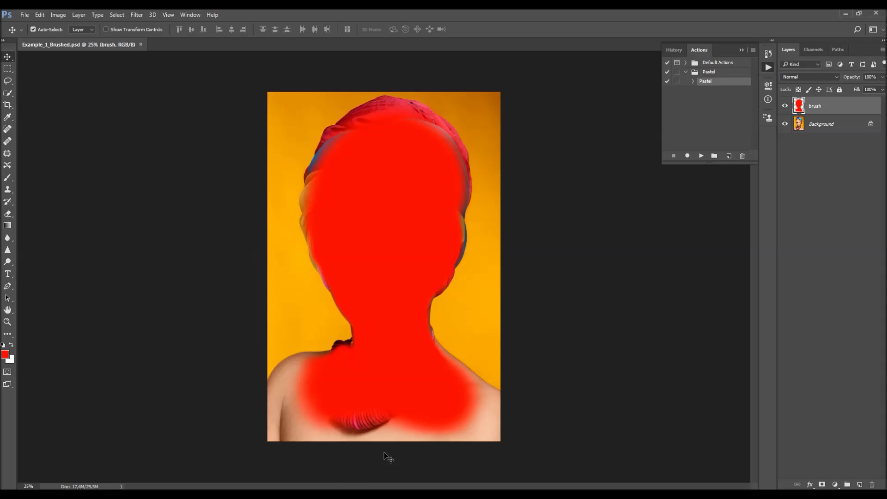
left_click(59, 15)
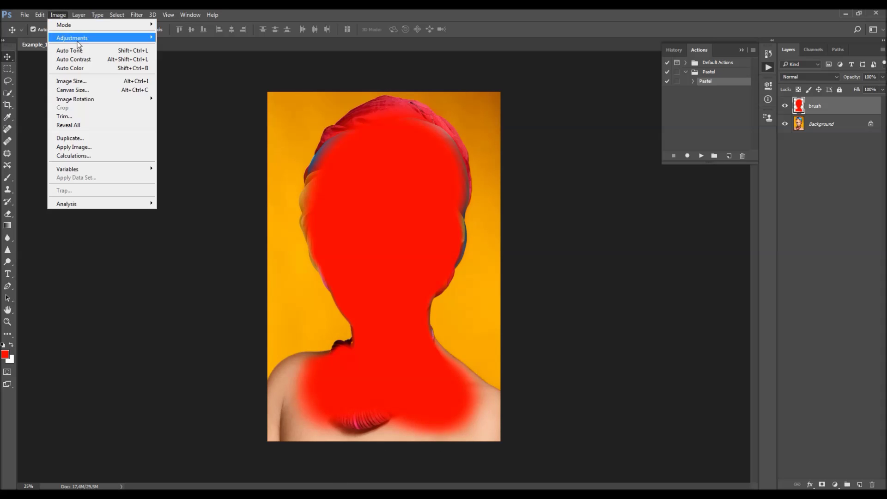
left_click(83, 89)
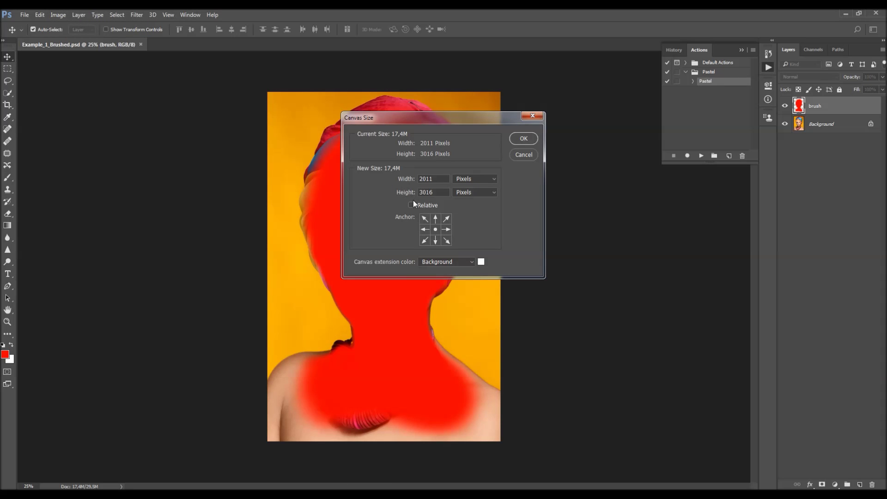
double_click(429, 179)
type("500")
key("Return")
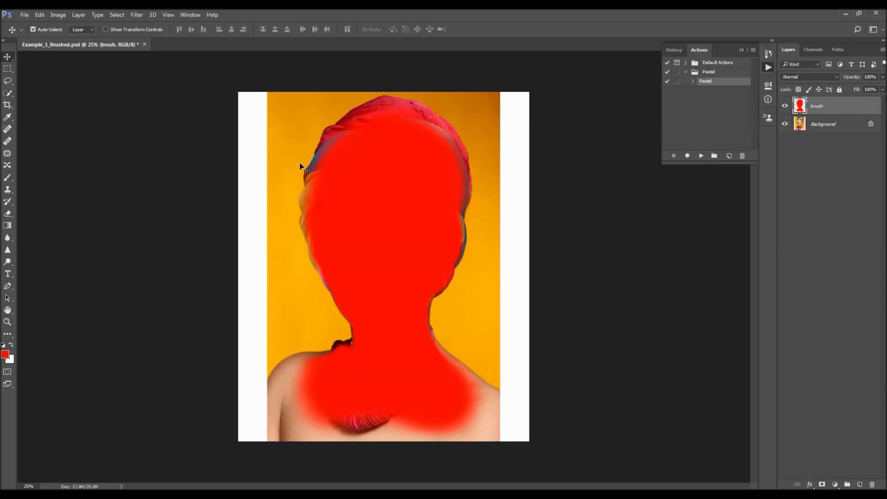
Step: Extend the canvas height by 250 pixels below the photo, with the anchor at top center
left_click(58, 15)
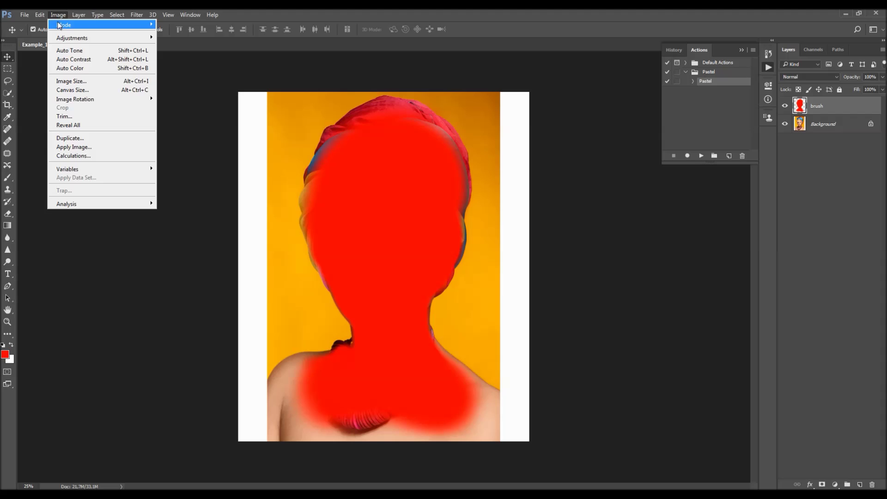
left_click(83, 89)
left_click(435, 218)
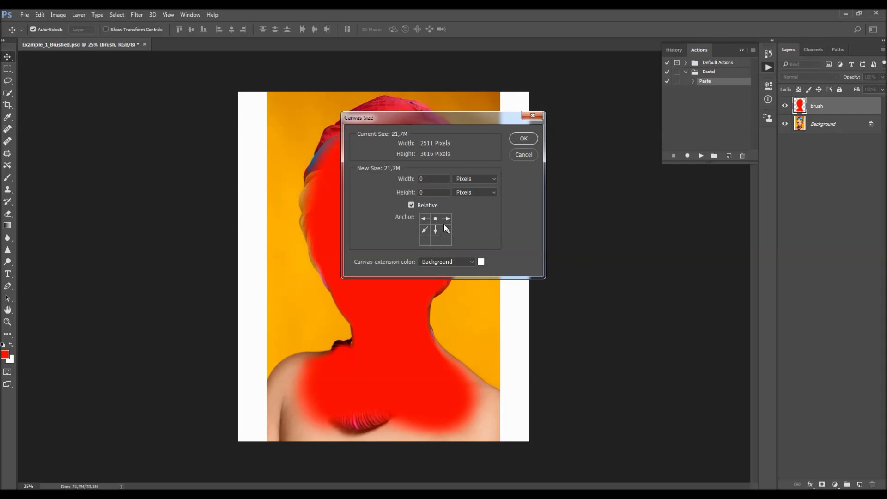
type("250")
left_click(525, 140)
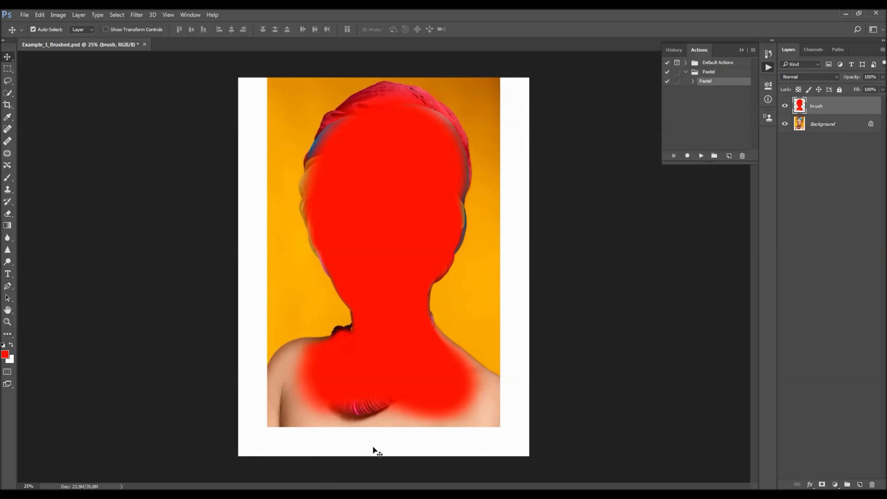
Step: Run the Pastel action on the brushed portrait
key("ctrl+0")
key("ctrl+plus")
left_click(701, 156)
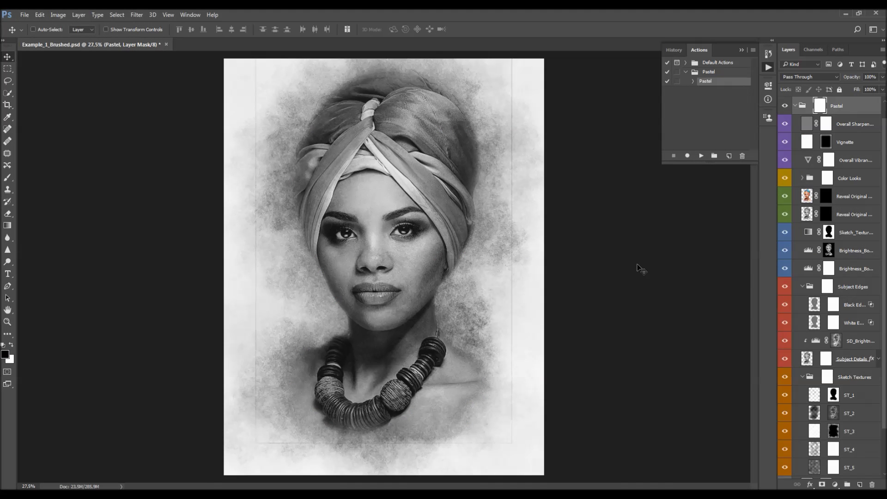
Step: Collapse the Pastel action set and the actions list, and widen the layer list to fit the full layer names
left_click(685, 72)
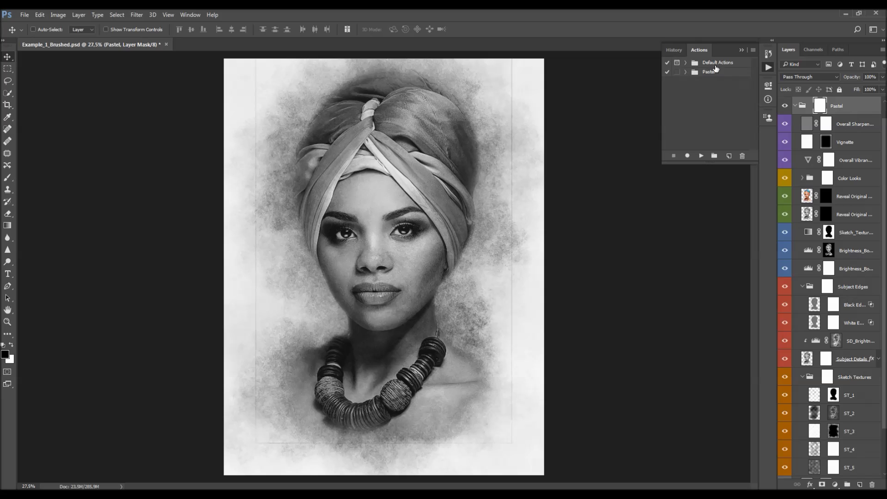
left_click(740, 50)
left_click_drag(776, 247, 732, 247)
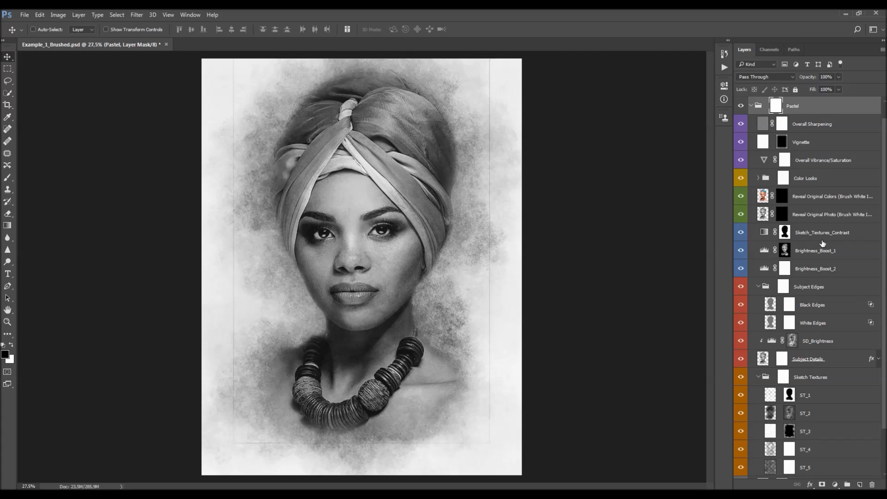
Step: Collapse the Subject Edges and Sketch Textures groups inside the Pastel group, and hide the Overall Sharpening layer
scroll(831, 213, "up", 1)
scroll(829, 217, "down", 2)
scroll(821, 247, "up", 2)
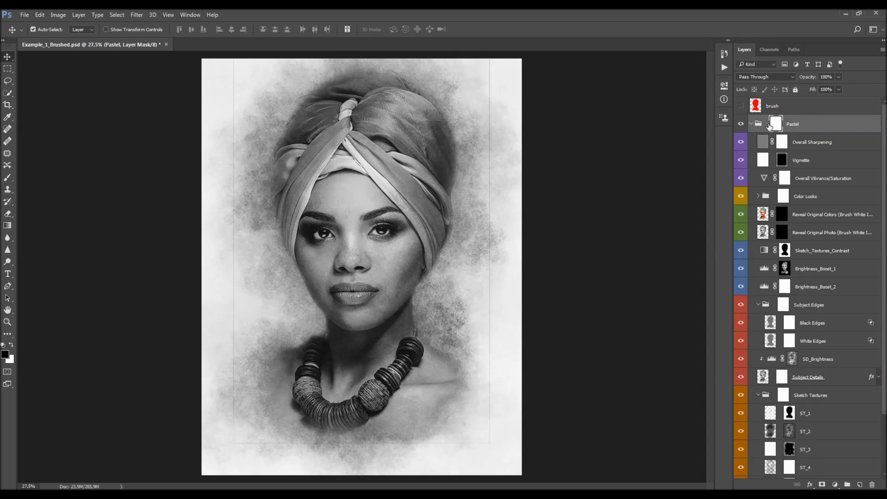
left_click(751, 124)
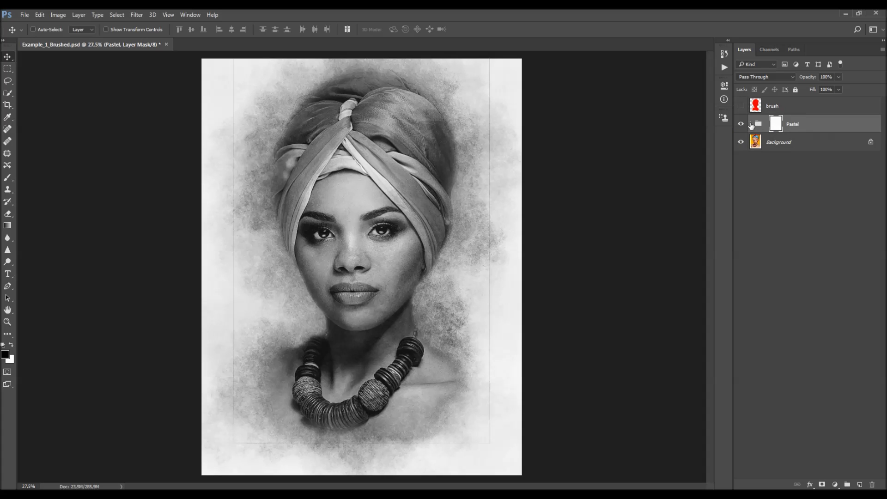
left_click(750, 123)
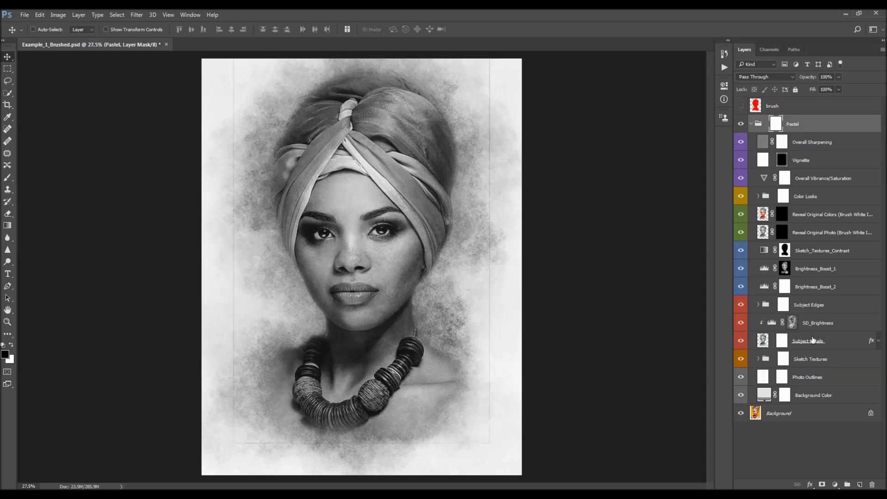
left_click(794, 145)
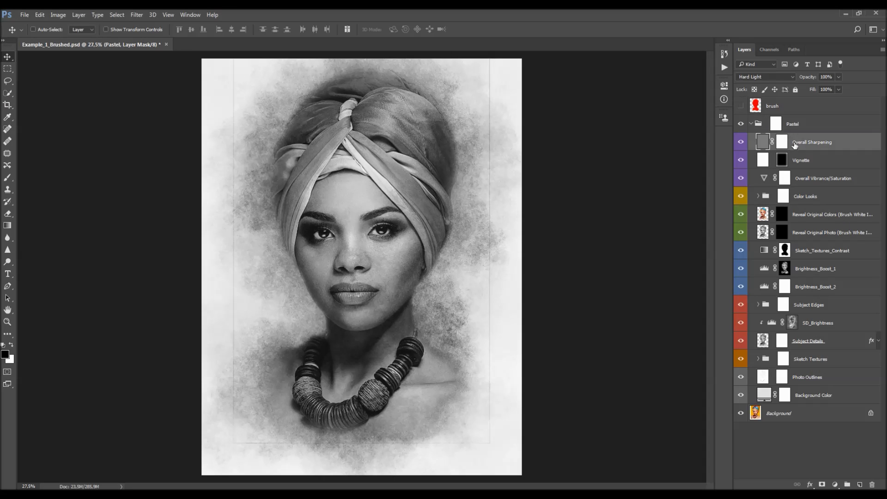
left_click(740, 144)
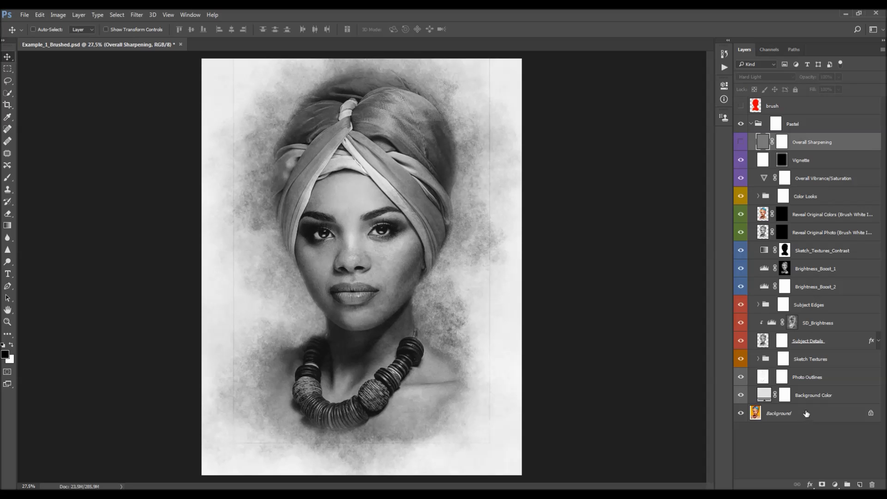
Step: Preview red ff0000 and blue 009cff on the Background Color fill layer, and set it to light gray d8d8d8
left_click(810, 396)
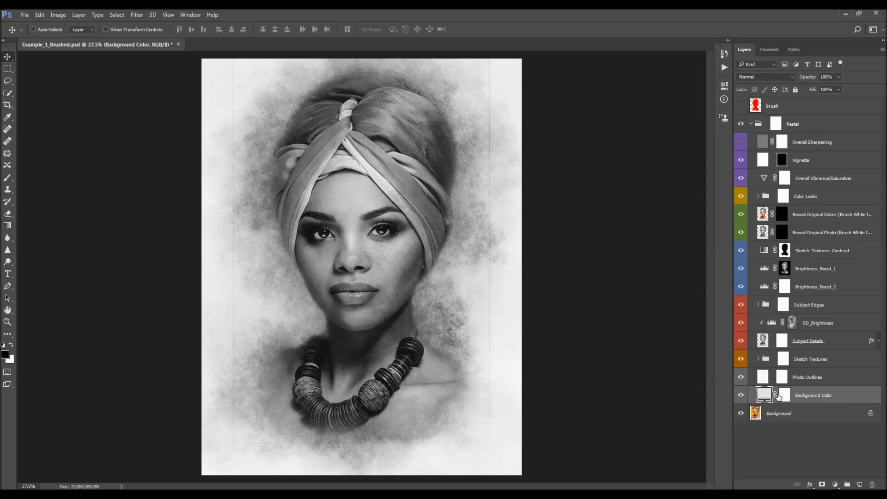
double_click(764, 395)
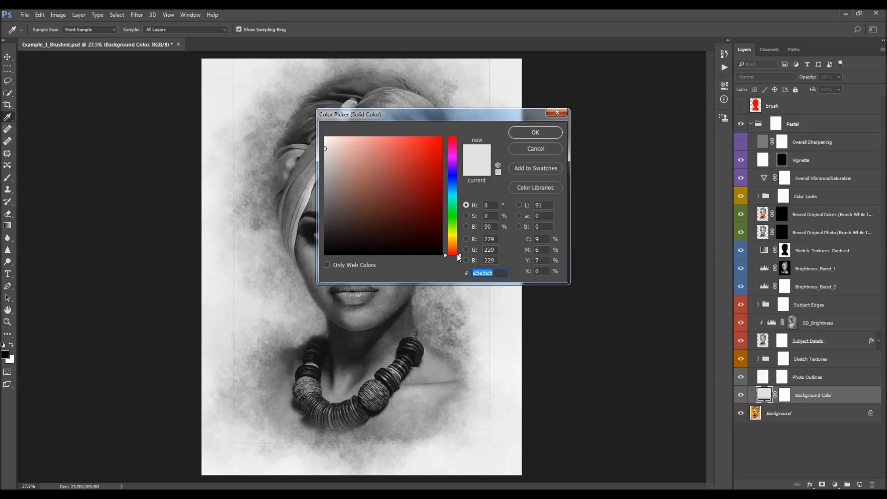
left_click_drag(432, 117, 589, 156)
type("ff0000")
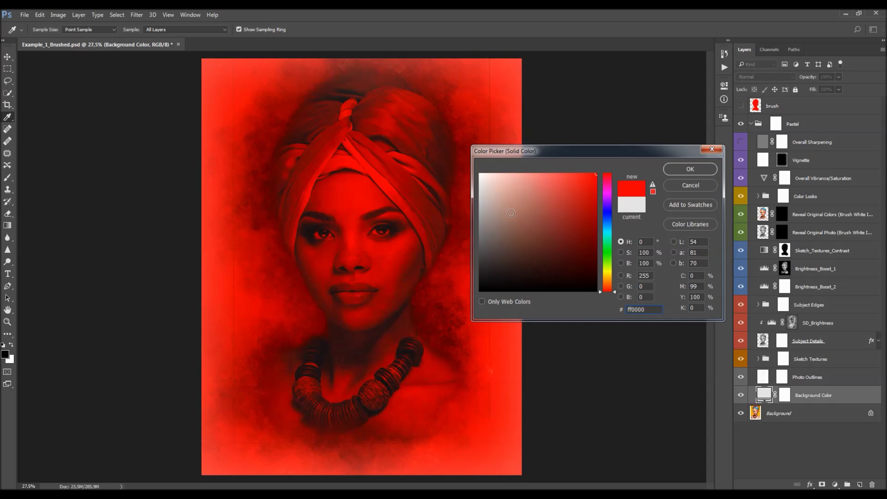
left_click(611, 225)
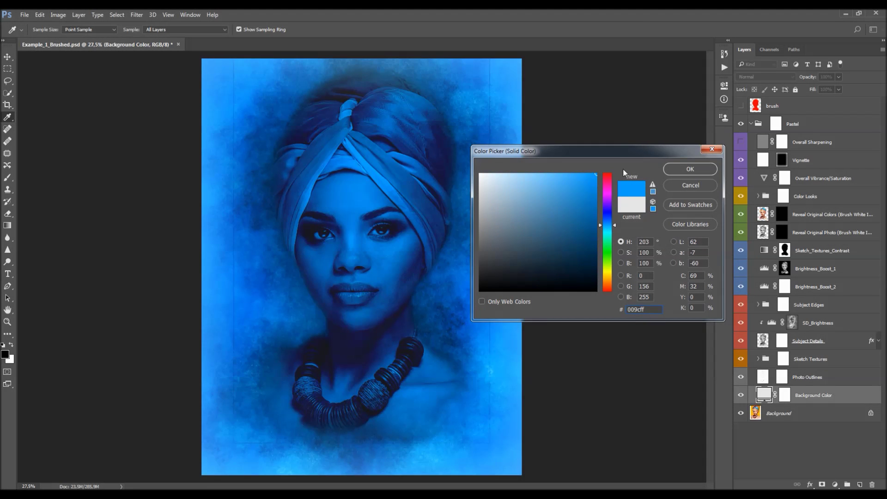
mouse_move(613, 267)
left_mouse_down()
mouse_move(609, 281)
mouse_move(608, 206)
left_mouse_up()
left_click_drag(487, 178, 454, 193)
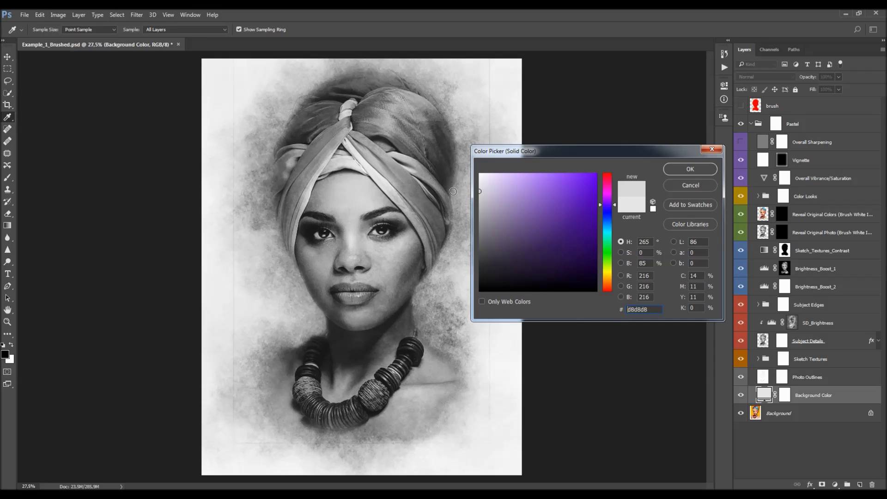
left_click(683, 168)
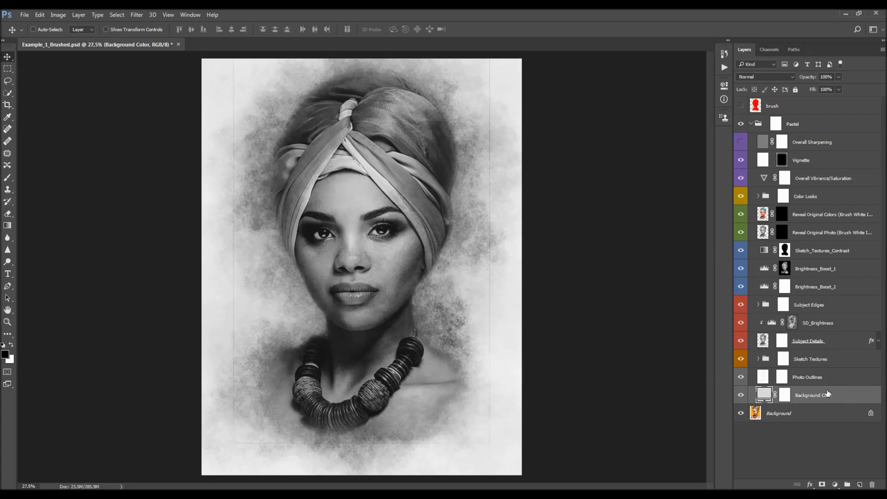
Step: Try moving the Photo Outlines layer to another position, and undo the move
left_click(808, 379)
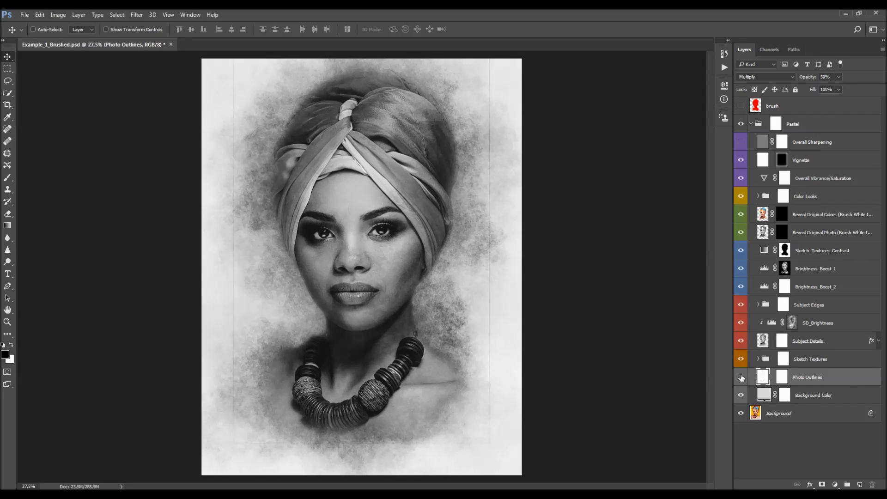
left_click_drag(316, 199, 265, 217)
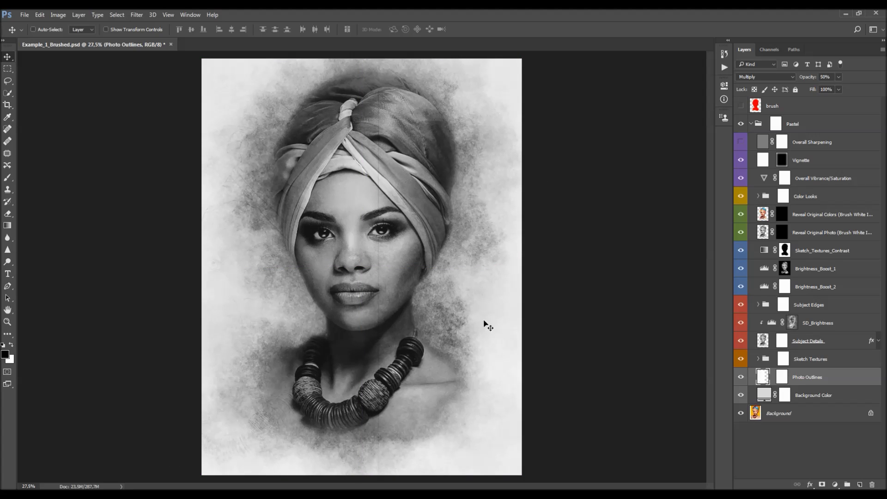
key("ctrl+z")
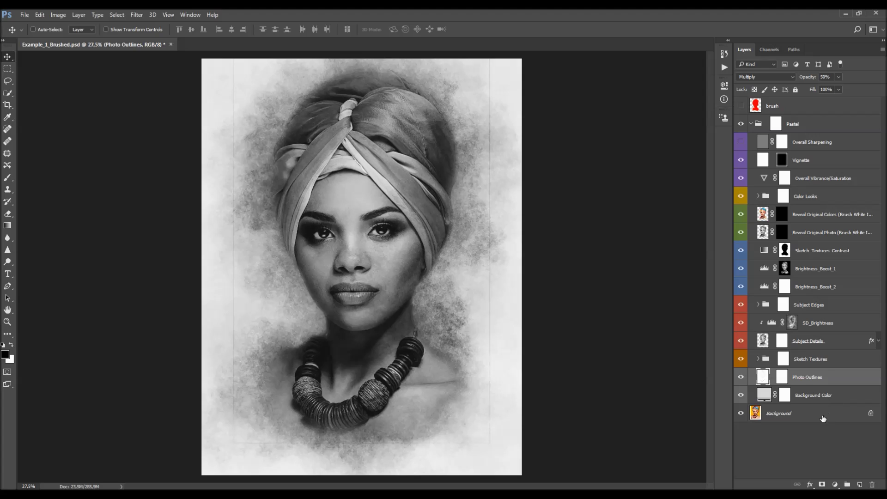
Step: Paint black on the Photo Outlines layer mask along the photo's border with a 500 px soft round brush to hide the frame lines
left_click(783, 377)
key("b")
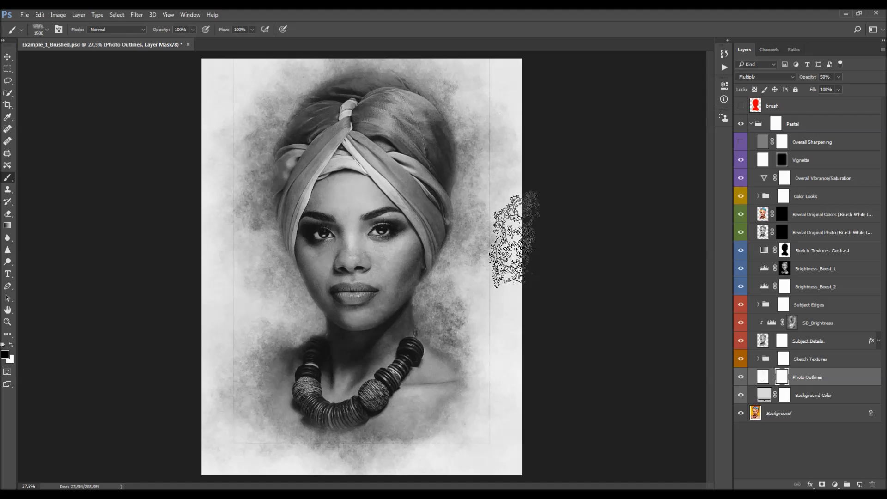
right_click(444, 214)
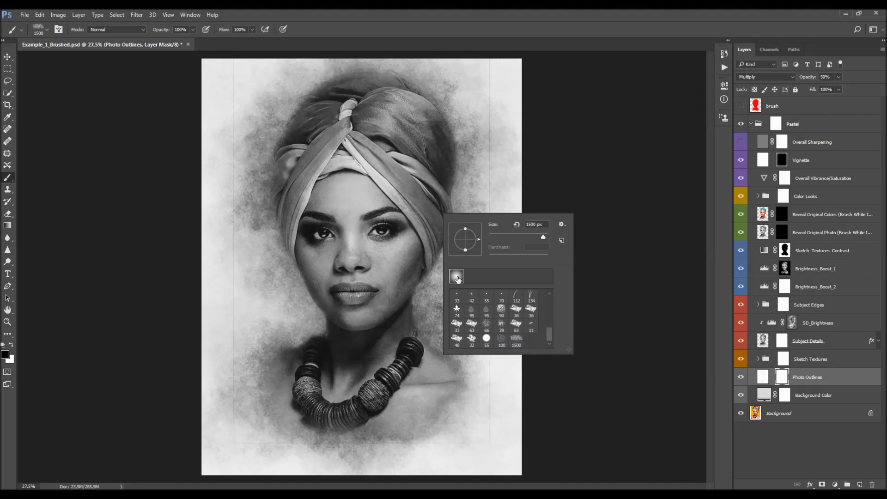
double_click(457, 279)
key("bracketleft")
key("bracketleft")
key("bracketleft")
key("bracketleft")
key("bracketleft")
key("bracketleft")
key("bracketleft")
mouse_move(504, 139)
left_mouse_down()
mouse_move(494, 297)
mouse_move(501, 410)
mouse_move(461, 473)
mouse_move(313, 472)
mouse_move(349, 477)
mouse_move(224, 456)
mouse_move(212, 436)
mouse_move(214, 70)
mouse_move(196, 268)
mouse_move(202, 140)
left_mouse_up()
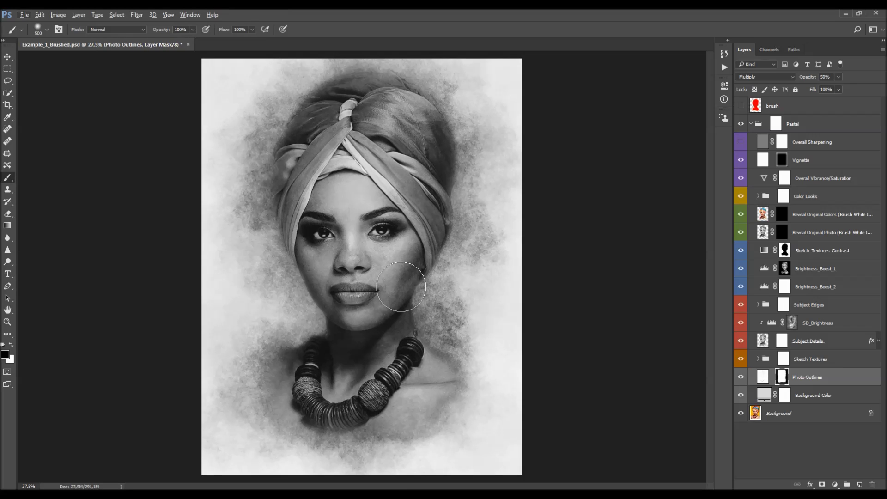
Step: Adjust the Photo Outlines layer's opacity, trying 100% and lower values to judge the outlines' strength
key("alt+v")
left_click(678, 91)
key("0")
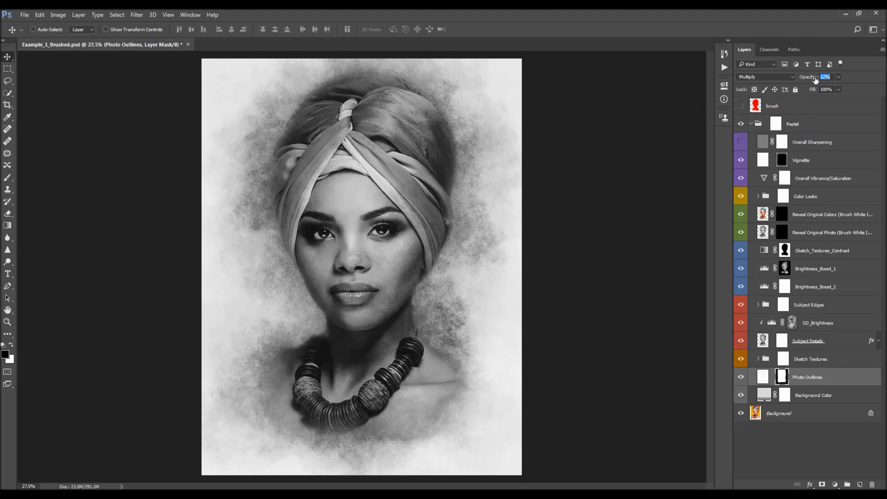
left_click_drag(808, 80, 885, 92)
left_click(839, 78)
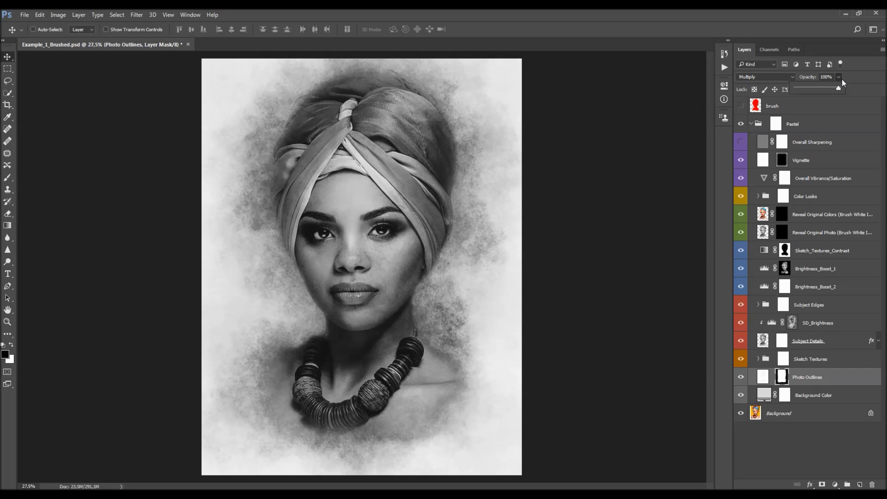
left_click_drag(834, 90, 798, 95)
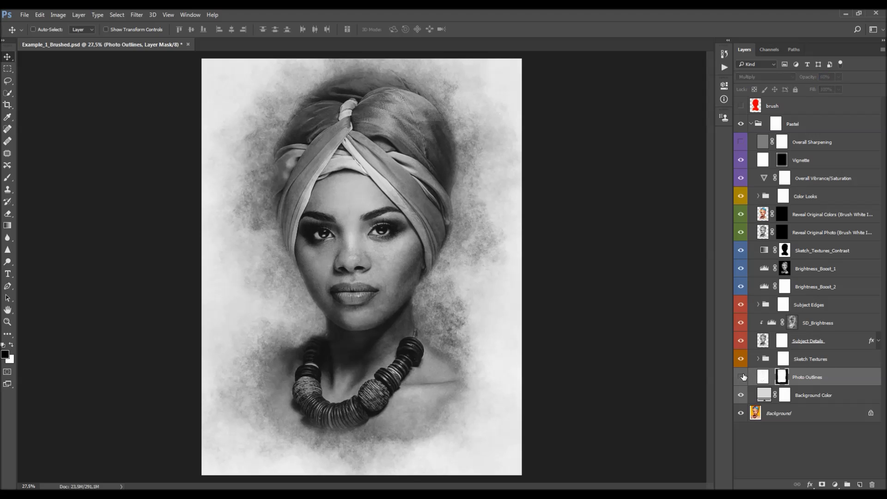
Step: Expand the Sketch Textures group and compare the portrait with the group hidden and shown
left_click(799, 366)
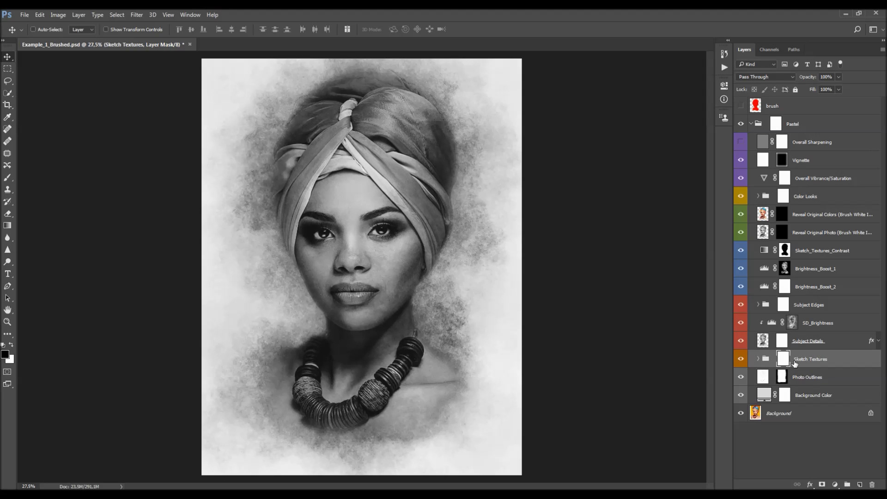
left_click(740, 360)
left_click(741, 360)
left_click(758, 360)
scroll(813, 360, "down", 2)
left_click(740, 325)
left_click(739, 325)
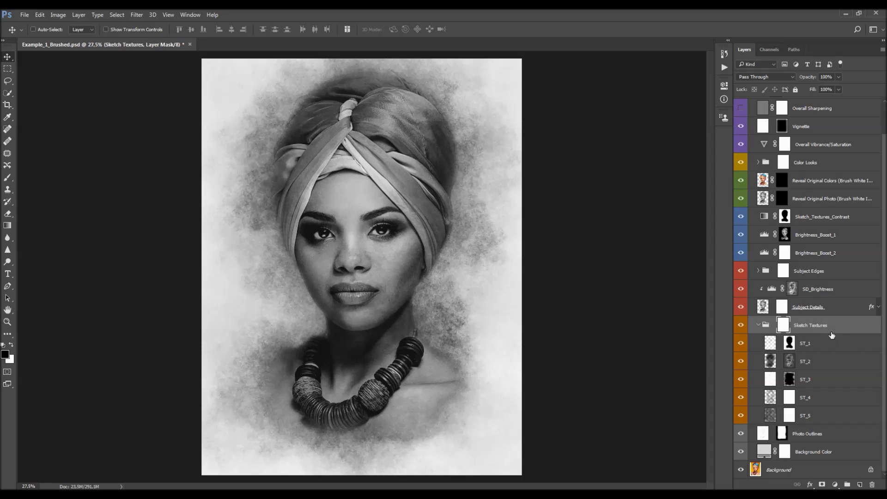
Step: Go through the texture layers ST_1 to ST_5 in the Sketch Textures group one by one
left_click(821, 342)
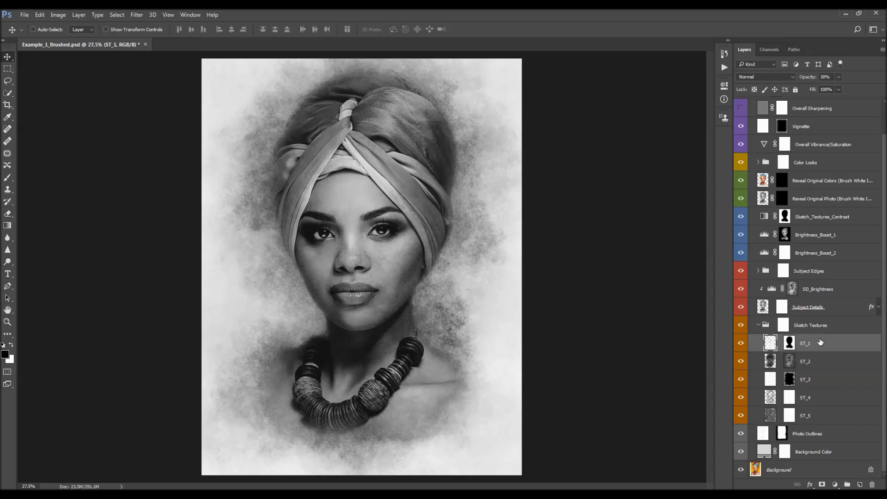
left_click(813, 360)
left_click(820, 379)
left_click(818, 400)
left_click(817, 416)
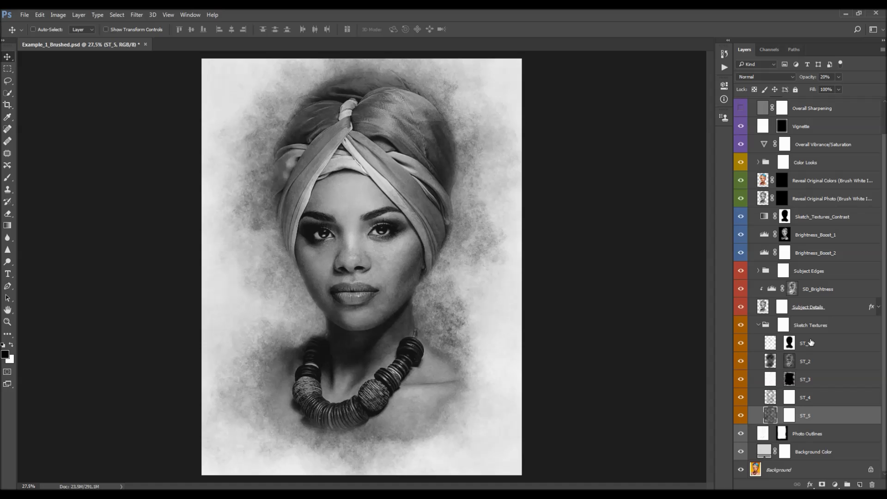
Step: Hide and show each texture layer from ST_1 to ST_5 in turn to examine its effect on the portrait
left_click(810, 343)
left_click(743, 345)
left_click(744, 345)
left_click(743, 362)
left_click(742, 363)
left_click(742, 379)
left_click(741, 381)
left_click(806, 384)
left_click(814, 398)
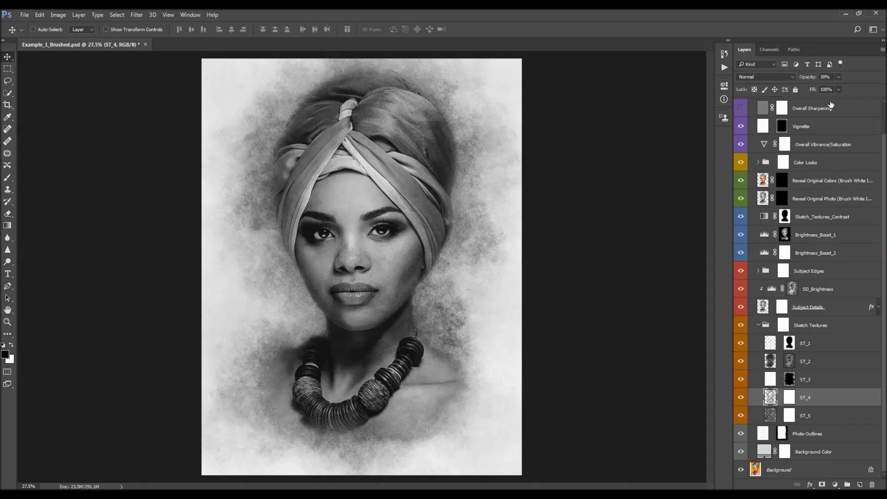
left_click(740, 398)
left_click(740, 401)
left_click(740, 416)
left_click(741, 416)
left_click(803, 414)
Step: Preview other opacities on the ST_2 and ST_1 texture layers, and set ST_1's opacity to 30%
left_click(819, 363)
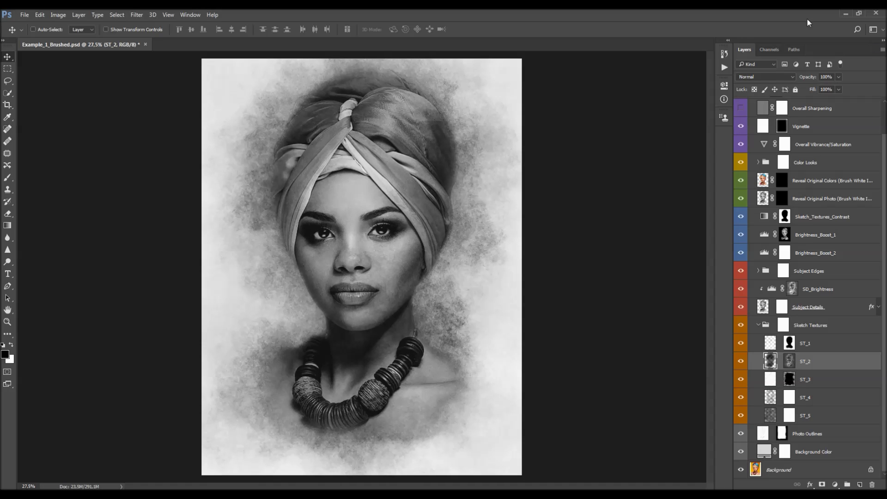
left_click_drag(809, 80, 855, 85)
left_click(812, 345)
left_click_drag(808, 77, 827, 94)
type("30")
key("Return")
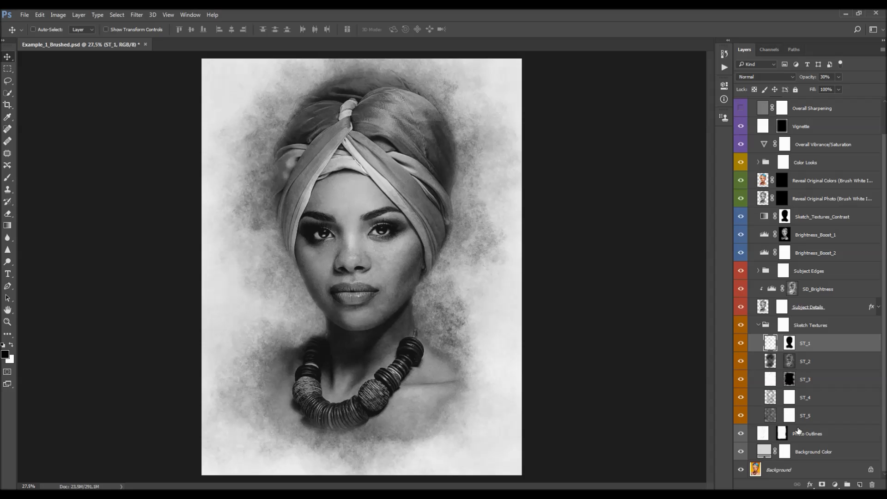
Step: Try painting black on the ST_2 layer mask near the subject's shoulder with an enlarged soft brush, and undo the stroke
left_click(788, 342)
key("b")
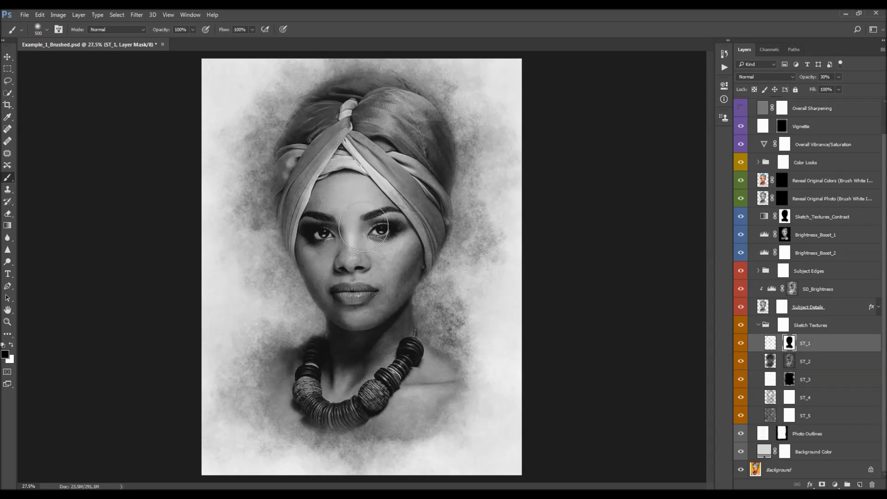
key("bracketright")
key("bracketright")
key("bracketright")
key("bracketright")
key("bracketright")
key("bracketright")
left_click(789, 361)
mouse_move(553, 358)
left_mouse_down()
mouse_move(277, 396)
mouse_move(475, 376)
mouse_move(257, 356)
mouse_move(449, 382)
left_mouse_up()
key("ctrl+z")
key("v")
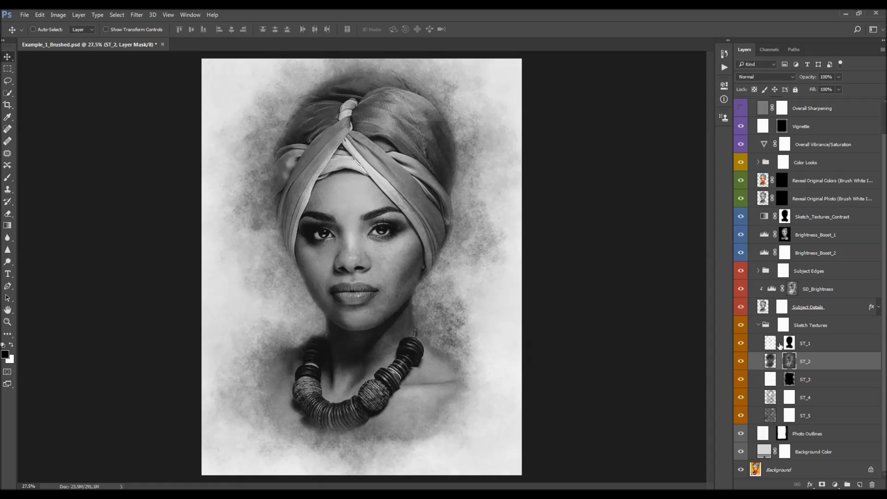
Step: Collapse the Sketch Textures group and compare the portrait with the Subject Details layer hidden and shown
left_click(758, 326)
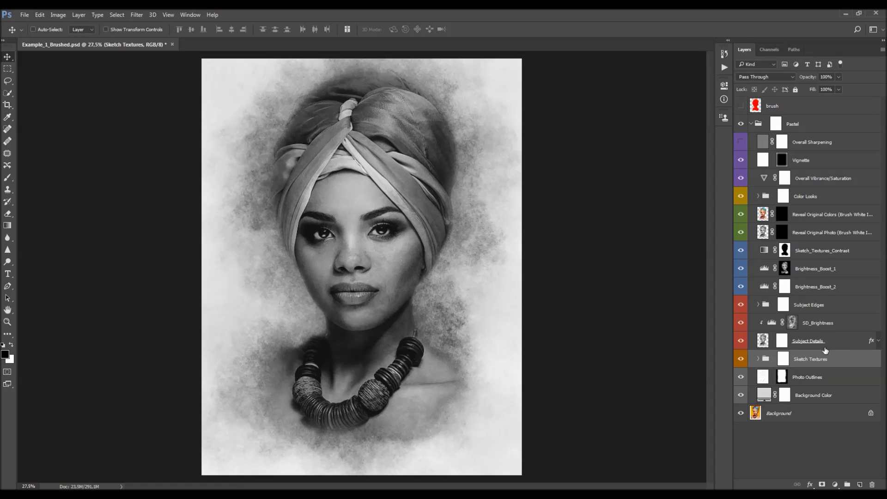
left_click(806, 343)
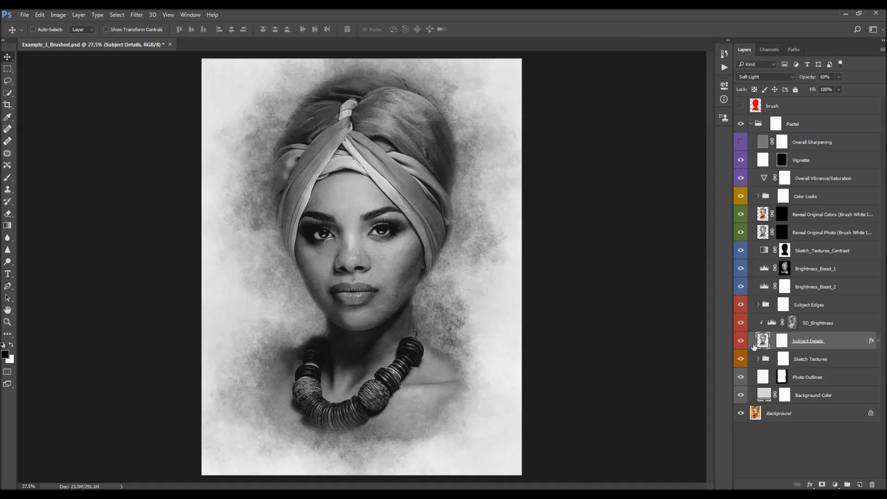
left_click(740, 341)
left_click(741, 341)
left_click(741, 341)
left_click(740, 341)
left_click(741, 341)
left_click(742, 341)
Step: Expand the Subject Details layer's effects and edit its Drop Shadow, setting the opacity to 34% and adjusting the distance
left_click(878, 343)
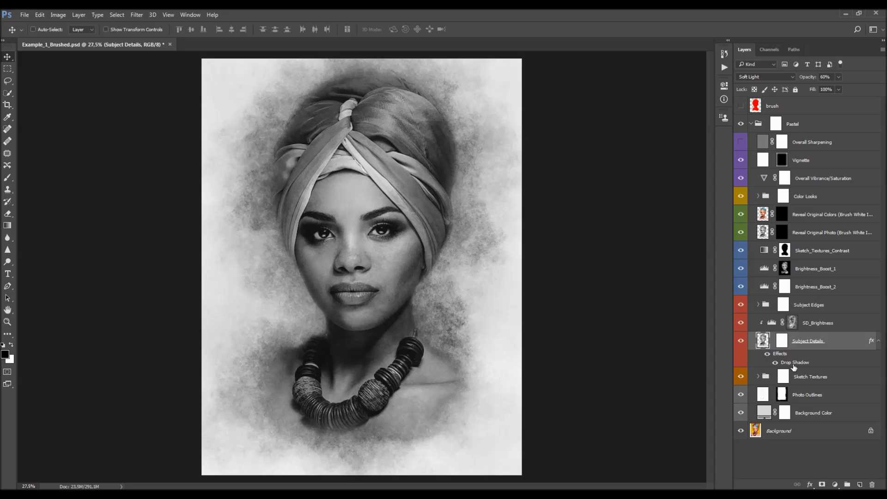
left_click(767, 354)
left_click(767, 354)
double_click(792, 363)
left_click_drag(472, 98, 659, 146)
left_click_drag(620, 193, 625, 193)
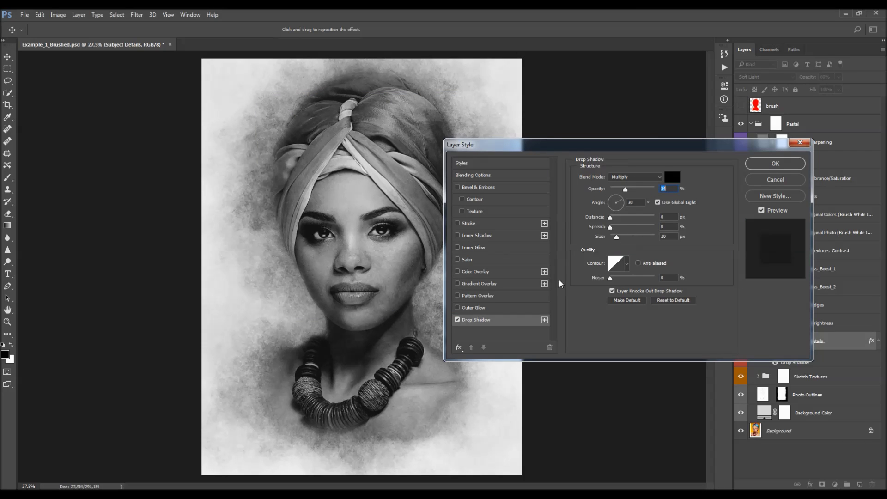
mouse_move(610, 217)
left_mouse_down()
mouse_move(624, 217)
mouse_move(616, 217)
left_mouse_up()
left_click(767, 165)
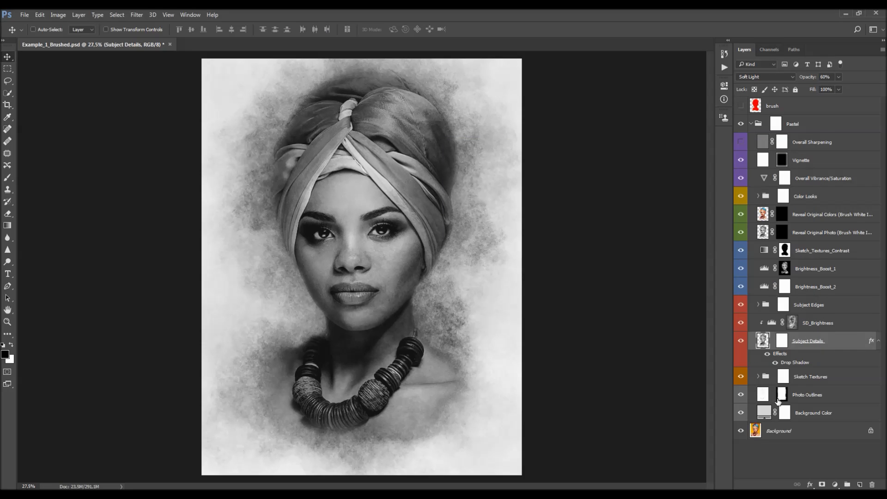
Step: Compare the portrait with the Subject Details layer's Drop Shadow effect off and on
left_click(775, 363)
left_click(774, 363)
left_click(774, 362)
left_click(775, 363)
left_click(775, 363)
left_click(776, 363)
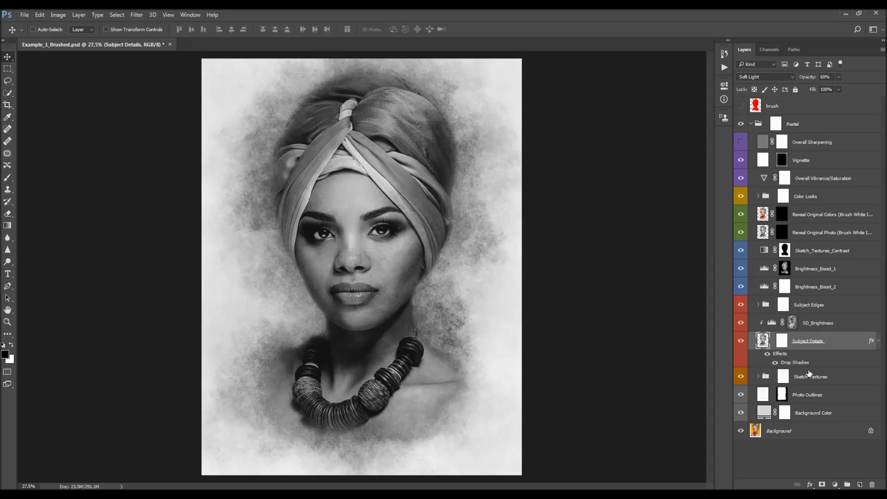
Step: Try painting black over the necklace on the Subject Details layer mask with a 1300 px brush, undo it, and preview other layer opacities
left_click(781, 340)
key("b")
mouse_move(329, 394)
left_mouse_down()
mouse_move(311, 420)
mouse_move(431, 416)
mouse_move(456, 395)
mouse_move(398, 420)
mouse_move(396, 408)
mouse_move(340, 407)
mouse_move(262, 359)
mouse_move(465, 346)
mouse_move(365, 319)
left_mouse_up()
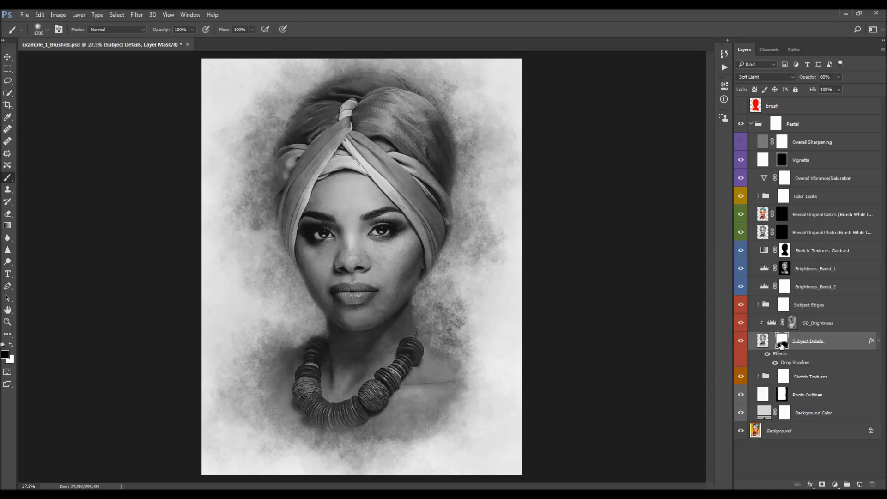
key("ctrl+z")
key("v")
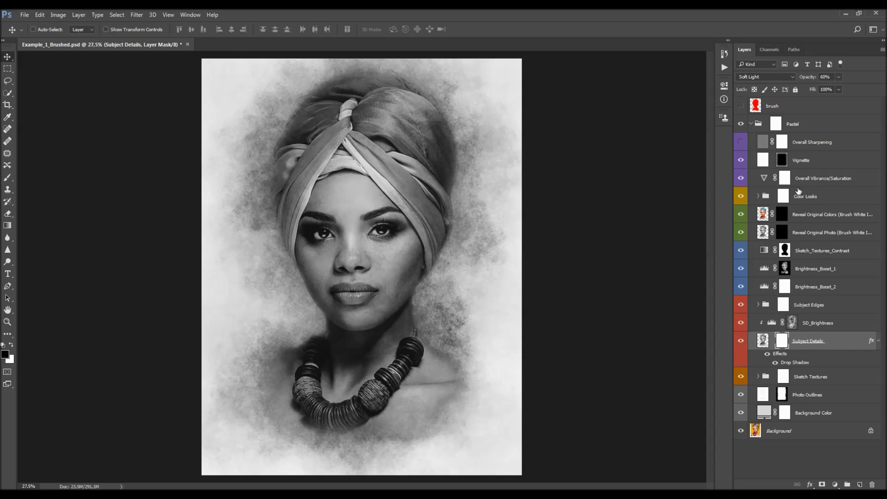
left_click_drag(809, 78, 558, 140)
left_click_drag(560, 142, 560, 142)
Step: Compare the portrait with the SD_Brightness layer, clipped to Subject Details, hidden and shown
left_click(820, 327)
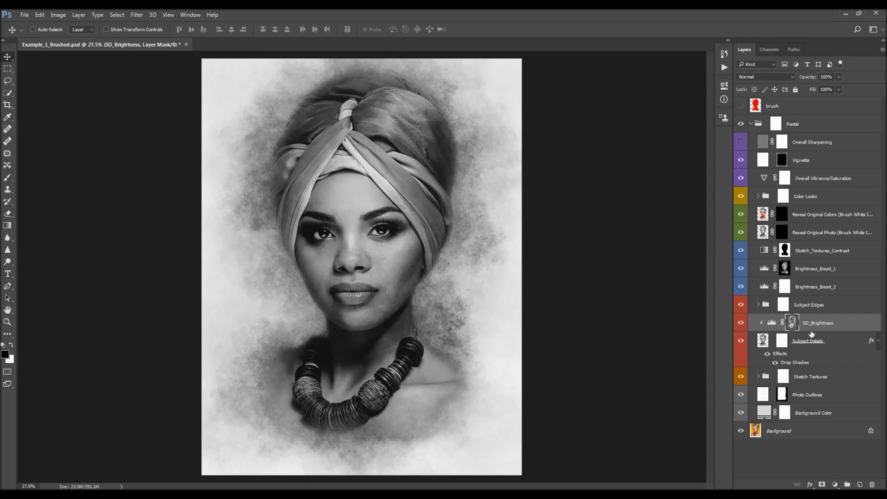
left_click(740, 323)
left_click(740, 323)
left_click(741, 325)
left_click(740, 322)
left_click(803, 339)
Step: Try changing the black input, black output and midtone levels of the SD_Brightness adjustment, undoing each change
double_click(771, 322)
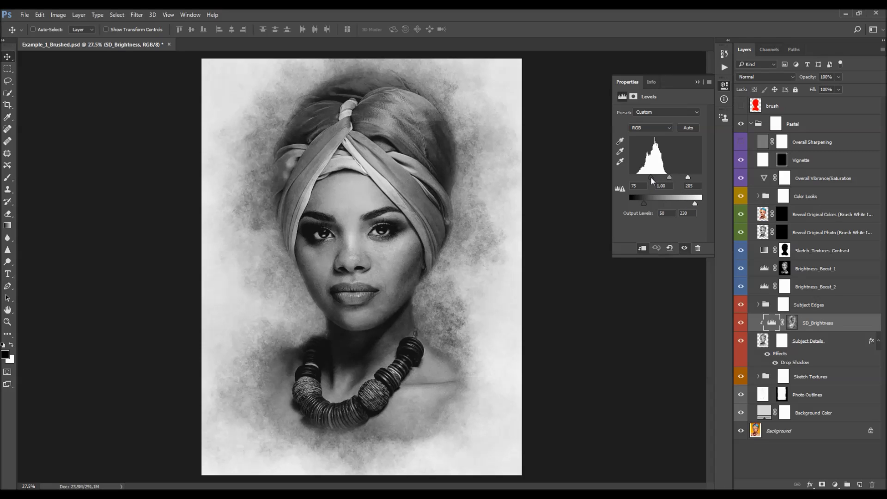
left_click_drag(652, 180, 692, 178)
key("ctrl+z")
key("ctrl+z")
left_click_drag(643, 206, 676, 203)
key("ctrl+z")
left_click_drag(667, 180, 675, 180)
key("ctrl+z")
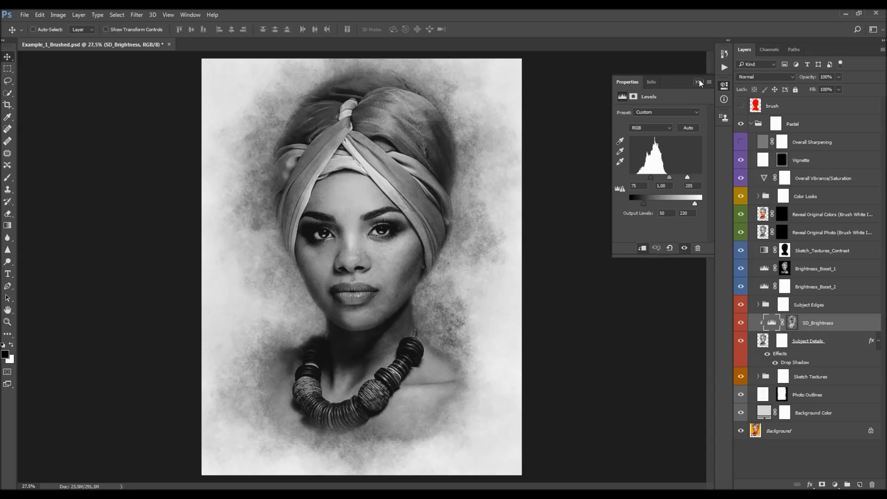
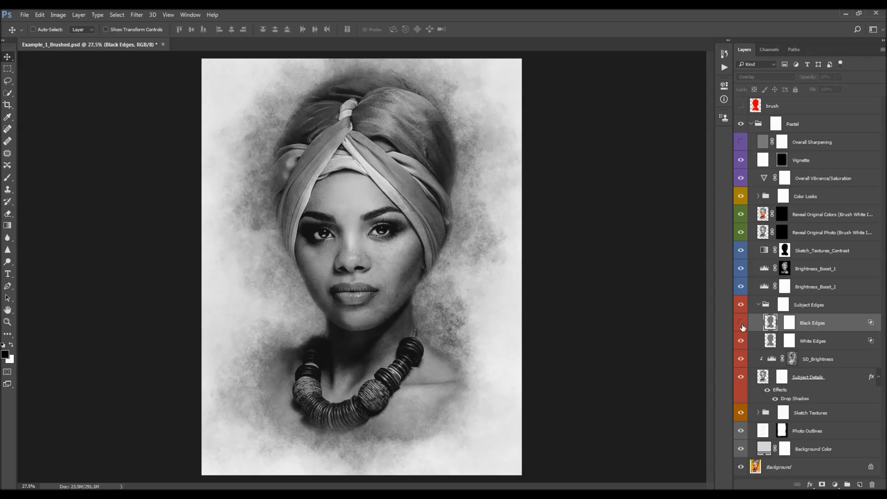
Step: Set the opacity of the Black Edges layer to 88%
left_click_drag(811, 78, 882, 116)
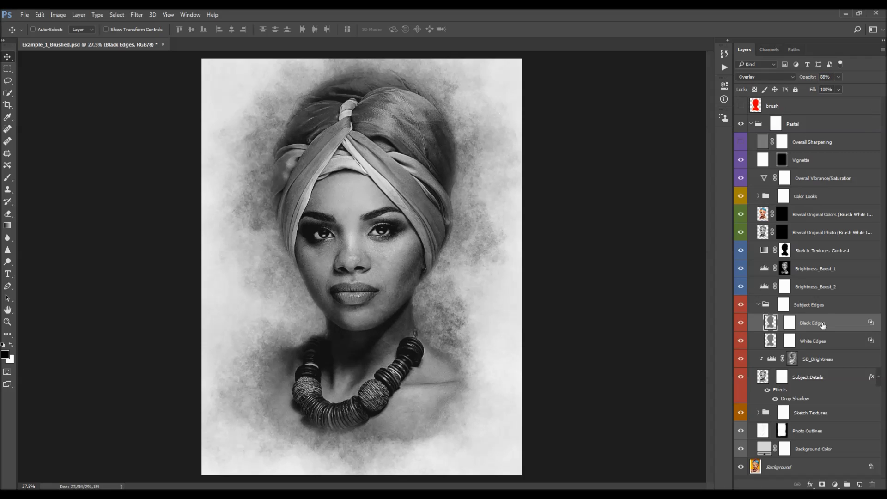
Step: Try painting black along the face and headwrap on the Black Edges layer mask with a 1300 px brush, and undo the stroke
left_click(790, 342)
left_click(790, 325)
left_click(789, 344)
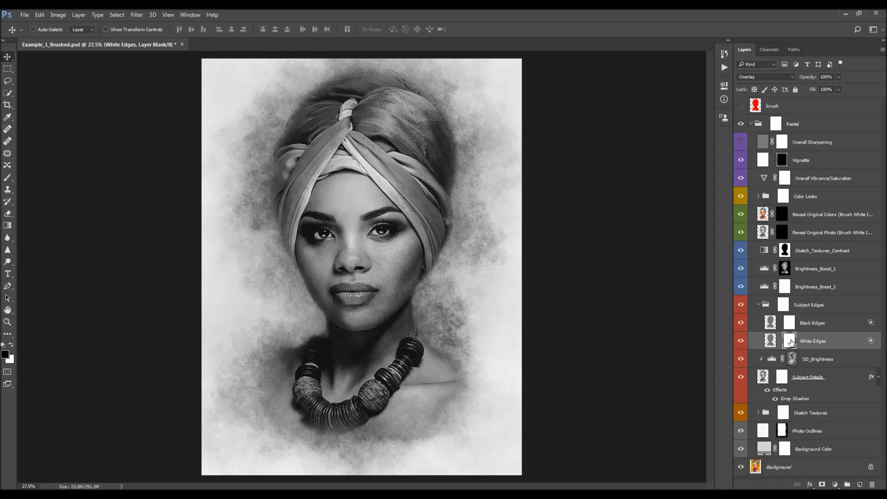
left_click(790, 324)
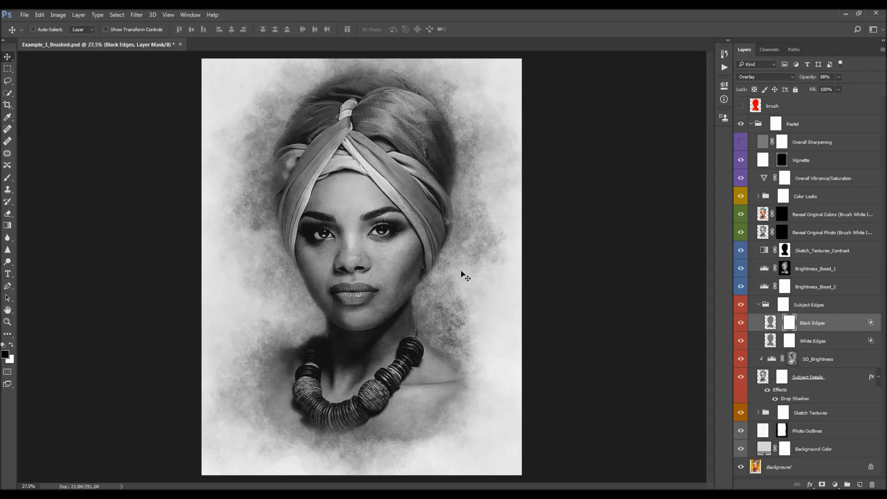
key("b")
mouse_move(393, 316)
left_mouse_down()
mouse_move(280, 406)
mouse_move(376, 405)
mouse_move(347, 346)
mouse_move(433, 214)
mouse_move(376, 163)
mouse_move(421, 178)
left_mouse_up()
key("ctrl+z")
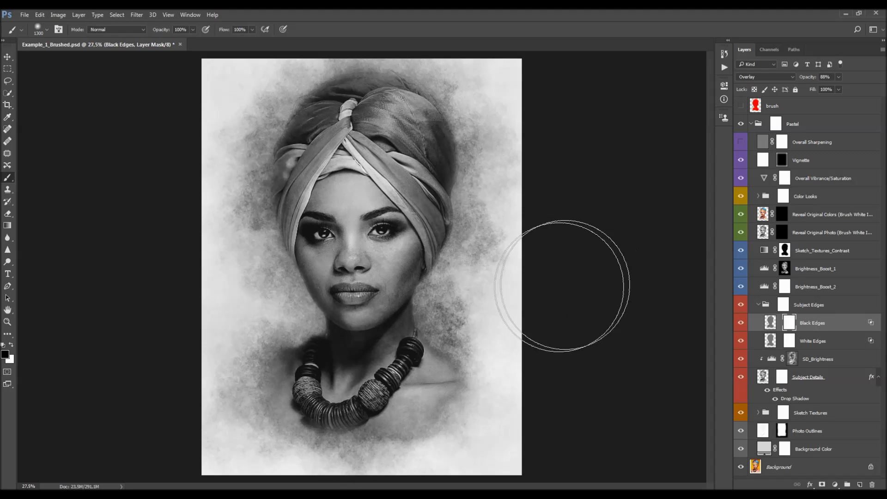
Step: Select the Subject Edges group and collapse it
left_click(815, 305)
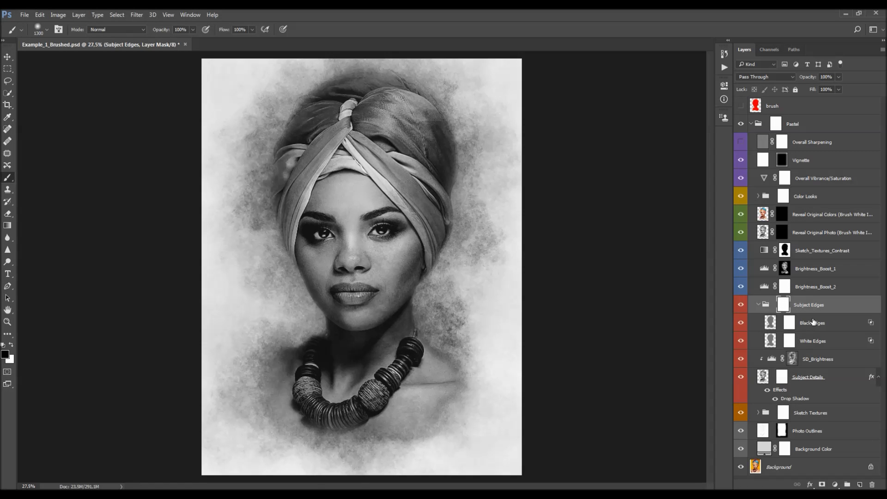
mouse_move(318, 190)
left_mouse_down()
mouse_move(308, 136)
mouse_move(460, 161)
mouse_move(409, 272)
mouse_move(400, 355)
left_mouse_up()
key("v")
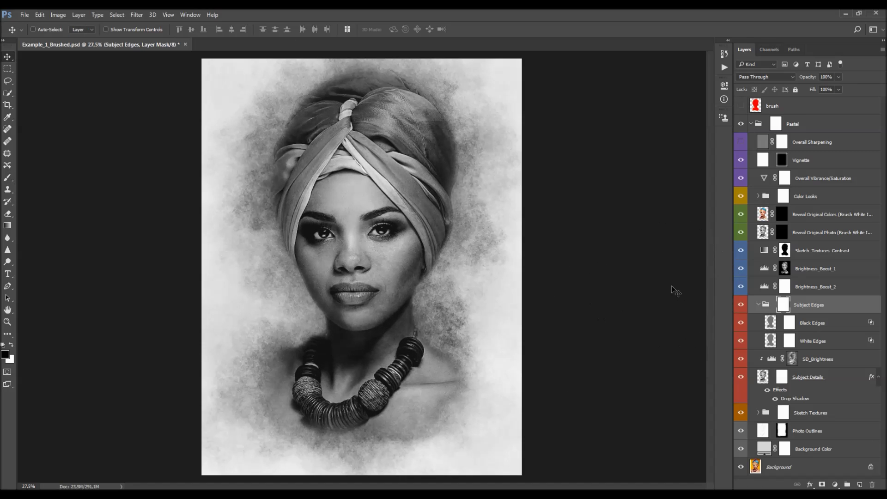
left_click(757, 304)
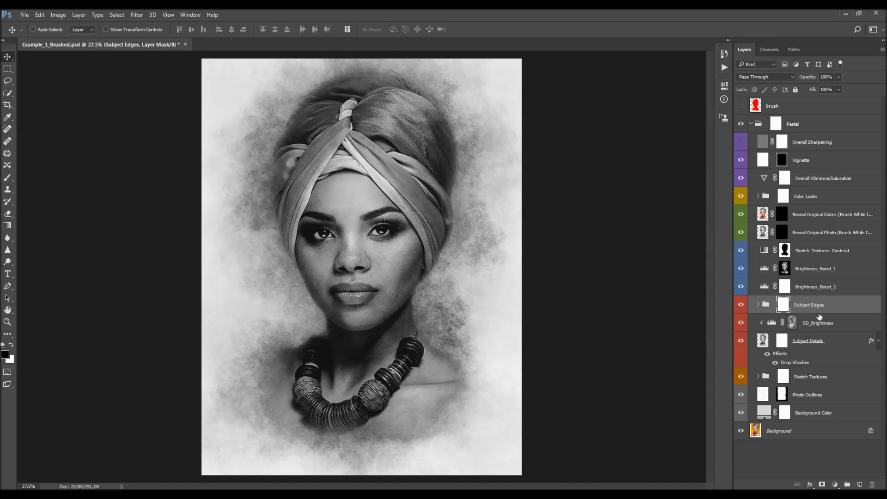
Step: Compare the portrait with the Brightness_Boost_1 layer hidden and shown
left_click(819, 268)
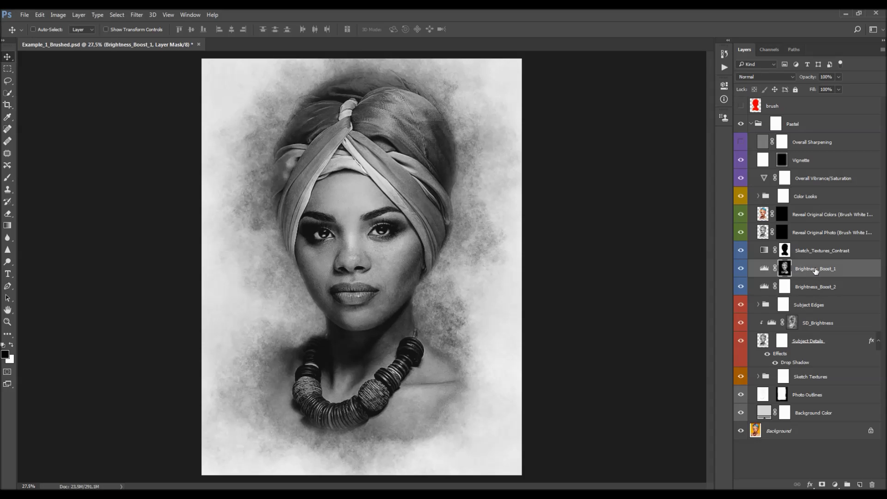
left_click(741, 269)
left_click(740, 269)
left_click(741, 269)
left_click(740, 268)
left_click(741, 268)
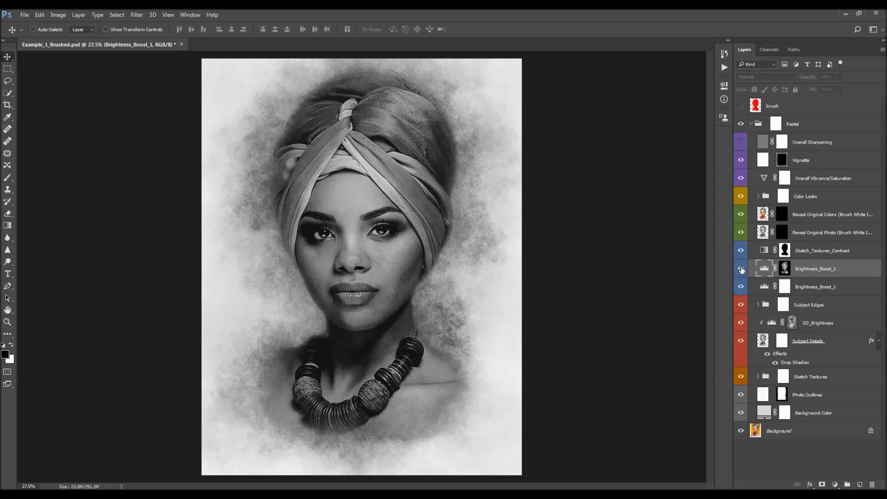
left_click(740, 268)
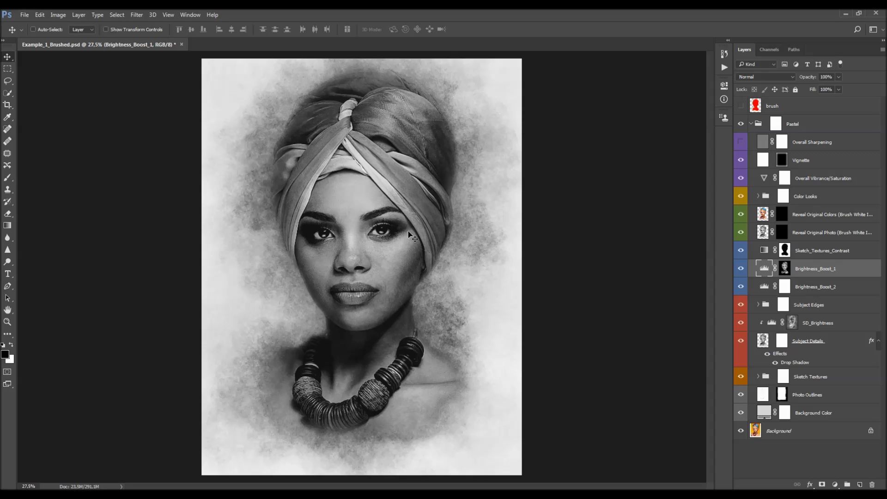
left_click(741, 269)
left_click(741, 269)
left_click(740, 268)
left_click(741, 268)
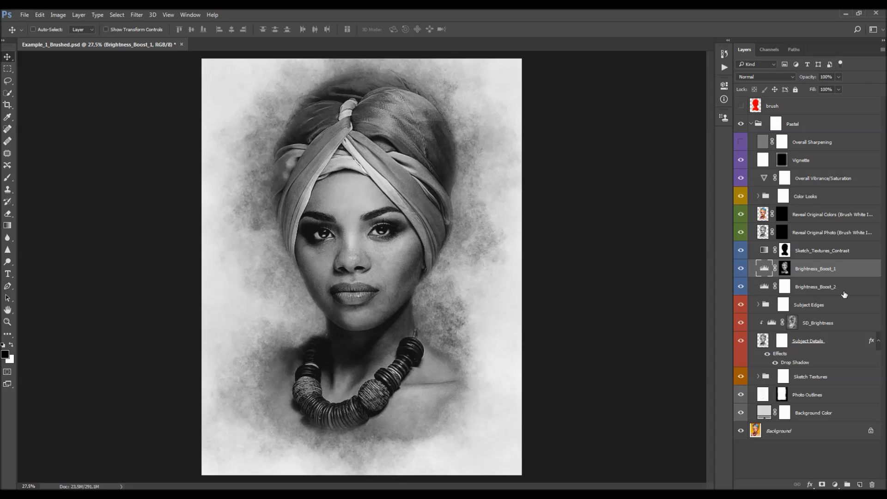
Step: Try other input levels on the Brightness_Boost_1 adjustment, ending with black at 0 and white at 226
double_click(765, 269)
mouse_move(681, 175)
left_mouse_down()
mouse_move(710, 177)
mouse_move(693, 178)
left_mouse_up()
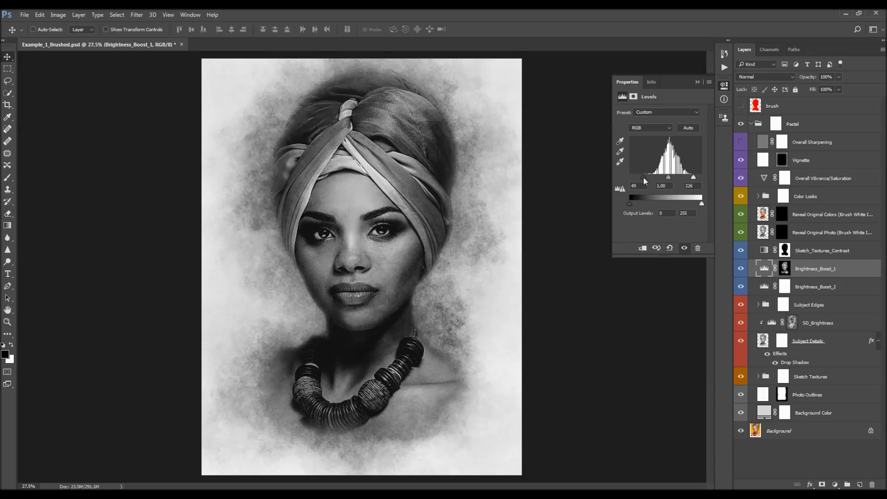
left_click_drag(644, 204, 614, 202)
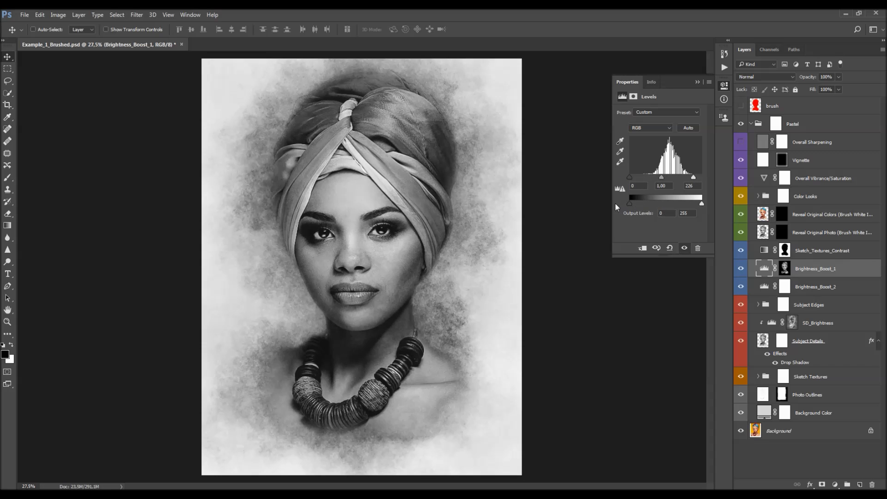
left_click(698, 82)
Step: Compare the portrait with the Brightness_Boost_2 layer hidden and shown, and review its Levels settings
left_click(815, 287)
left_click(742, 287)
left_click(742, 286)
left_click(741, 287)
left_click(741, 286)
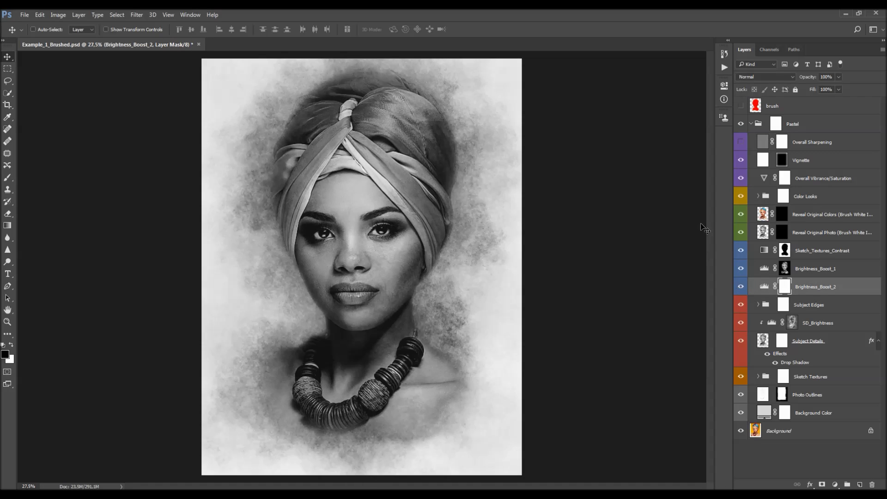
left_click(743, 286)
left_click(743, 286)
left_click(743, 287)
left_click(742, 287)
double_click(762, 286)
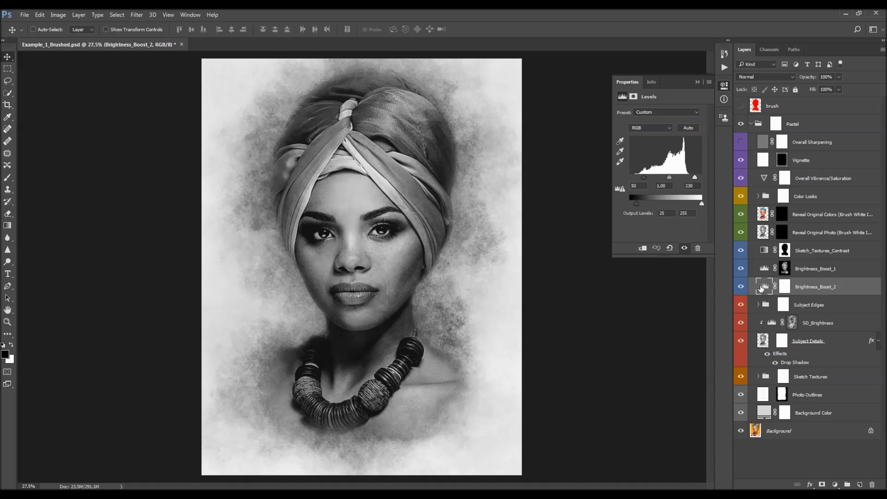
left_click(697, 83)
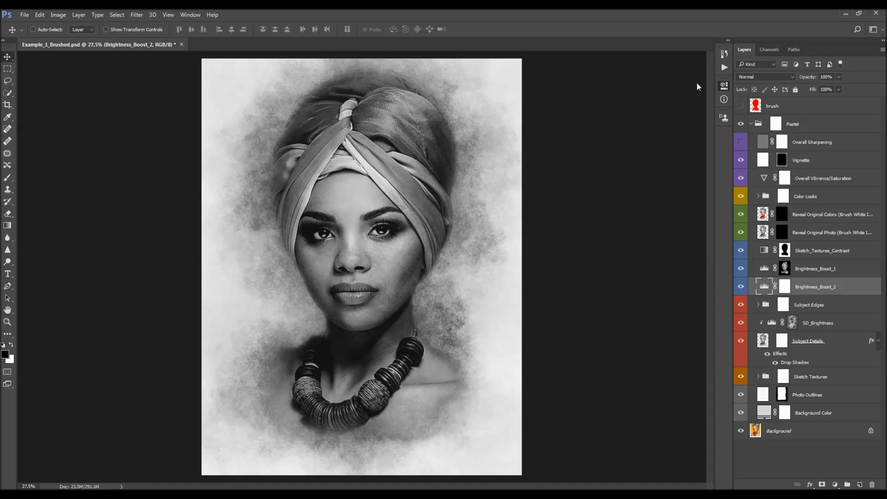
Step: Preview different opacities for the Brightness_Boost_2 layer and settle on 34%
left_click_drag(806, 77, 576, 93)
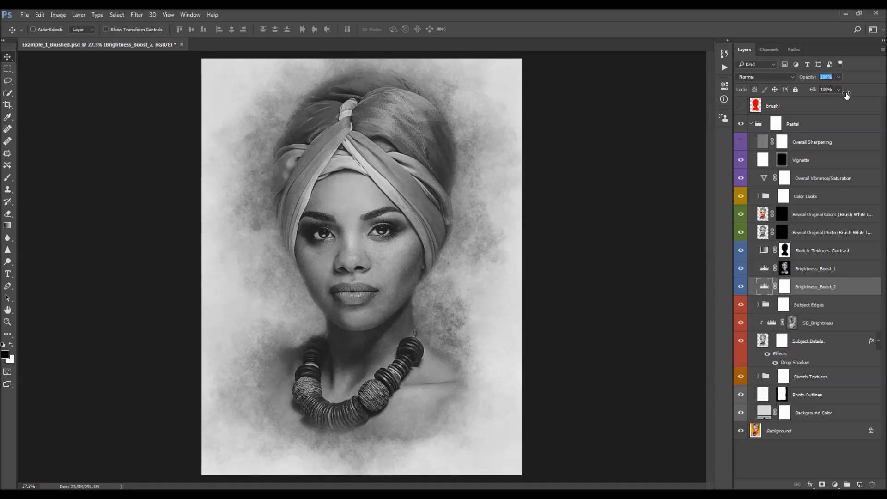
type("100")
key("Return")
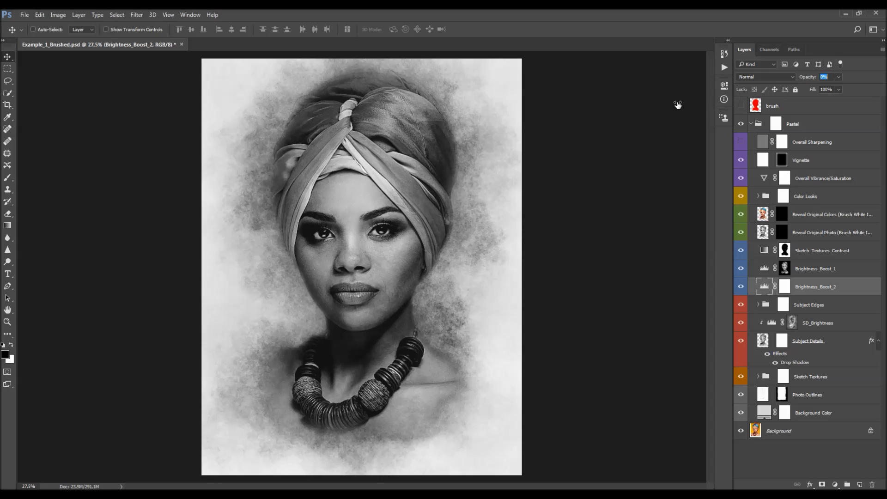
type("0")
key("Return")
left_click_drag(576, 115, 594, 117)
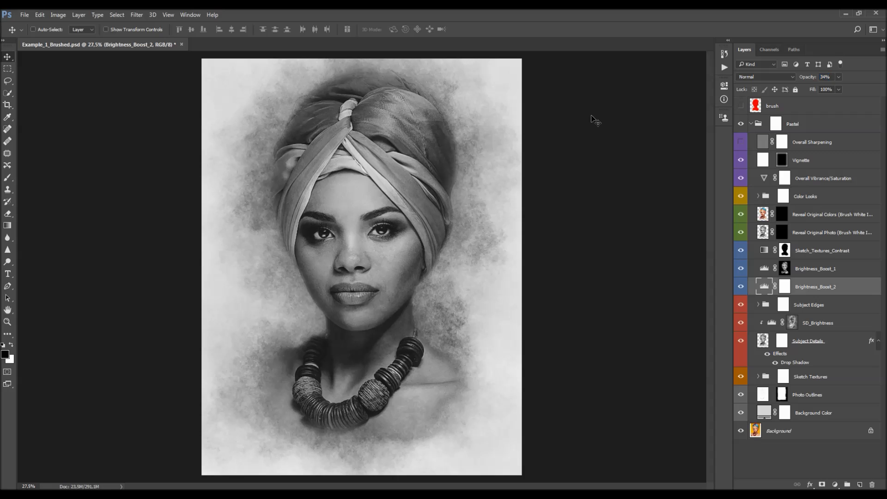
left_click(741, 287)
left_click(740, 287)
Step: Compare the background texture with the Sketch_Textures_Contrast layer hidden and shown
left_click(805, 257)
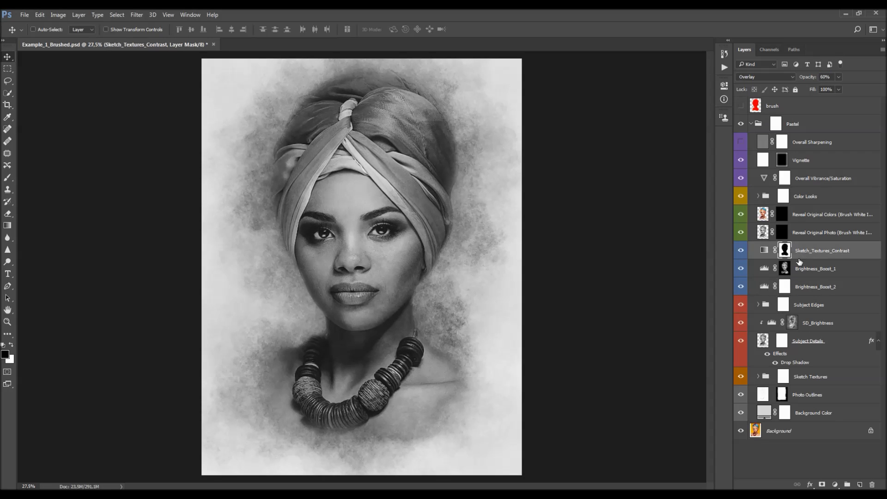
left_click(740, 251)
left_click(740, 250)
left_click(741, 251)
left_click(740, 250)
left_click(740, 250)
left_click(740, 251)
left_click(741, 250)
left_click(741, 251)
left_click(741, 251)
left_click(741, 251)
left_click(741, 252)
left_click(741, 252)
left_click(741, 252)
Step: Adjust the opacity of the Sketch_Textures_Contrast layer up and down, and check the effect by hiding and showing the layer
left_click_drag(814, 78, 886, 124)
left_click_drag(798, 125, 640, 145)
left_click(741, 252)
left_click(741, 252)
Step: Select the Reveal Original Photo layer's mask and set up a soft white brush at 700 px
left_click(799, 236)
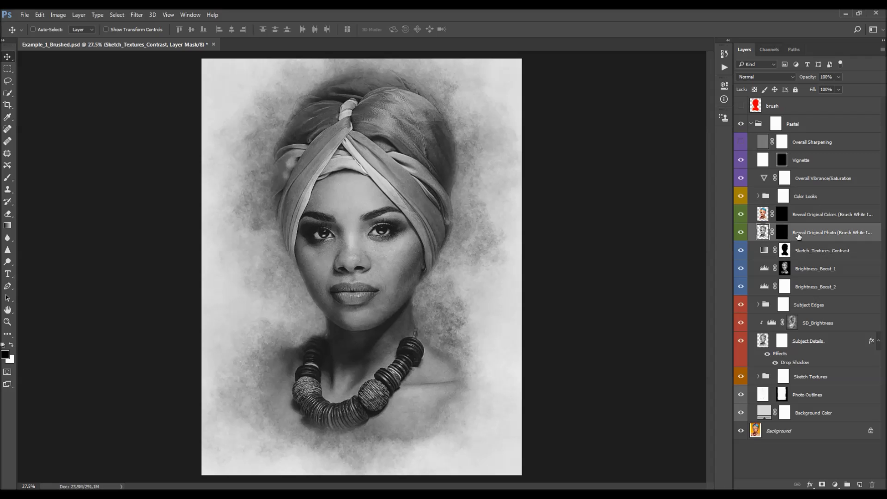
double_click(828, 236)
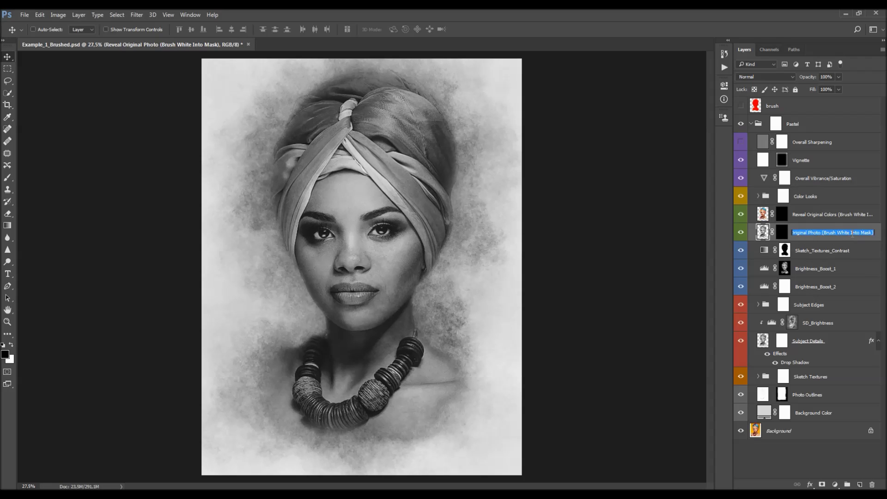
left_click(781, 232)
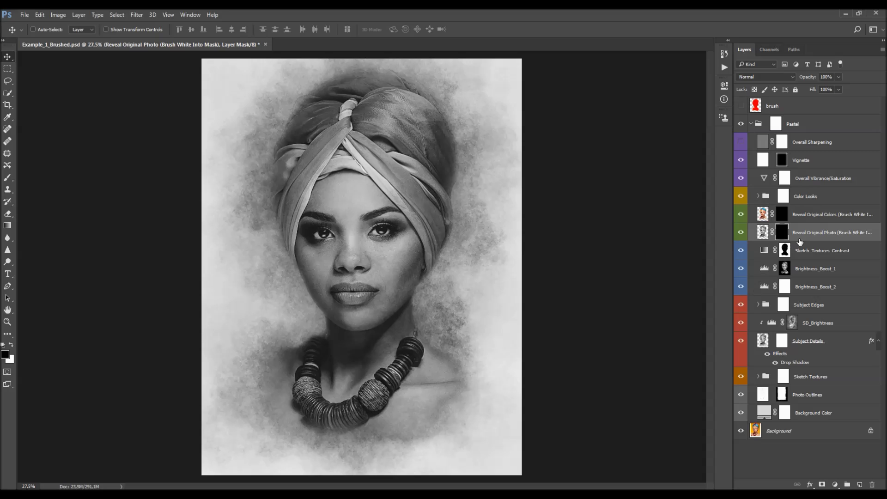
key("b")
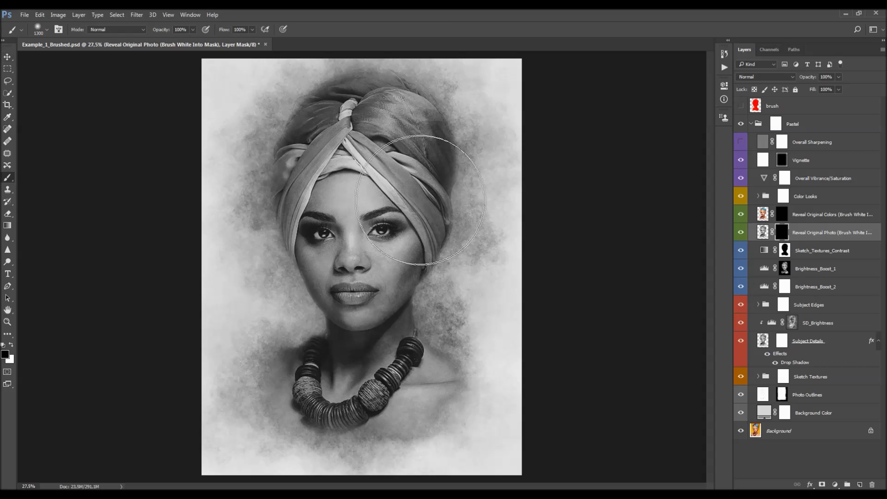
right_click(424, 199)
left_click(464, 281)
double_click(465, 281)
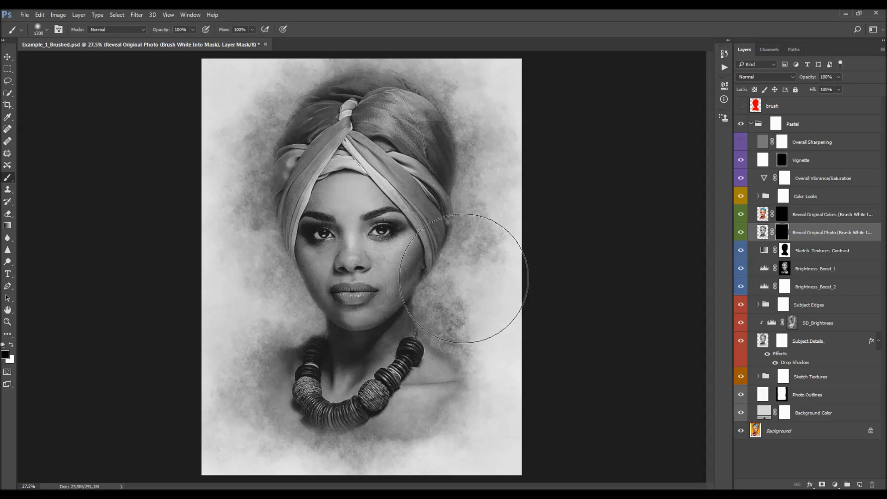
left_click(11, 345)
key("bracketleft")
key("bracketleft")
key("bracketleft")
key("bracketleft")
key("bracketleft")
key("bracketleft")
Step: Try painting white from the face down to the shoulder on the Reveal Original Photo mask, and undo the strokes
mouse_move(321, 229)
left_mouse_down()
mouse_move(397, 231)
mouse_move(314, 182)
mouse_move(381, 96)
mouse_move(351, 128)
mouse_move(322, 235)
mouse_move(430, 298)
mouse_move(304, 380)
mouse_move(414, 401)
mouse_move(439, 382)
left_mouse_up()
key("ctrl+alt+z")
key("ctrl+alt+z")
key("ctrl+z")
Step: Try revealing the original photo over the face with white on its layer mask, and refill the mask with black
mouse_move(364, 303)
left_mouse_down()
mouse_move(366, 259)
mouse_move(358, 213)
left_mouse_up()
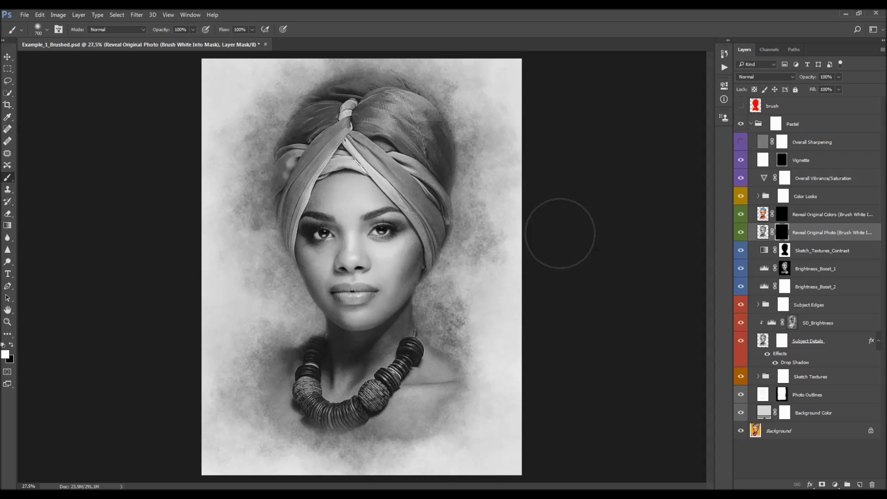
mouse_move(346, 260)
left_mouse_down()
mouse_move(323, 217)
mouse_move(398, 221)
left_mouse_up()
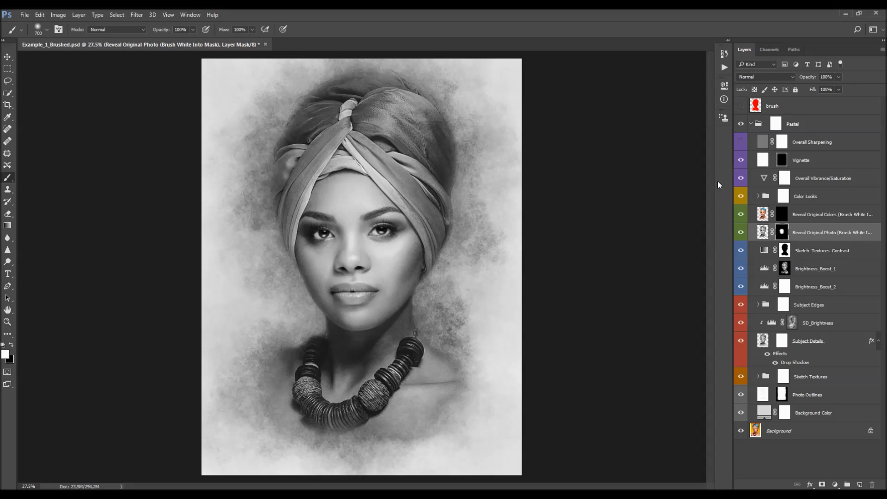
mouse_move(798, 77)
left_mouse_down()
mouse_move(785, 81)
mouse_move(798, 81)
left_mouse_up()
key("ctrl+z")
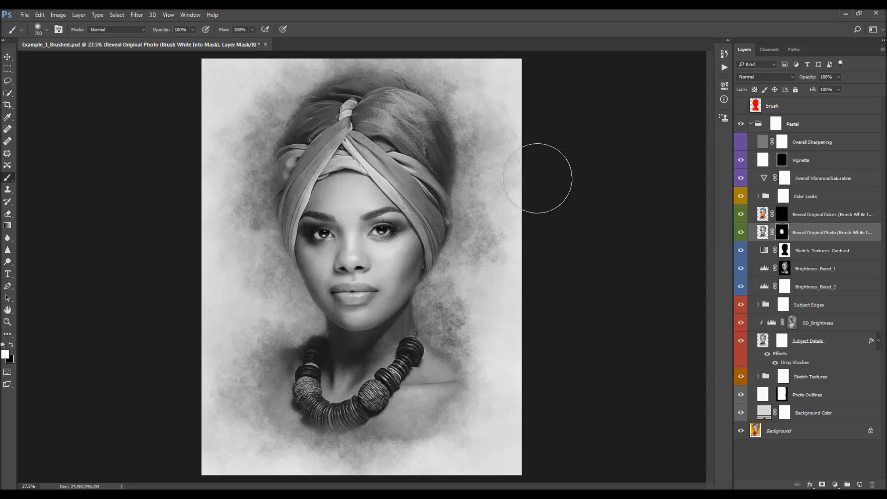
key("v")
key("ctrl+BackSpace")
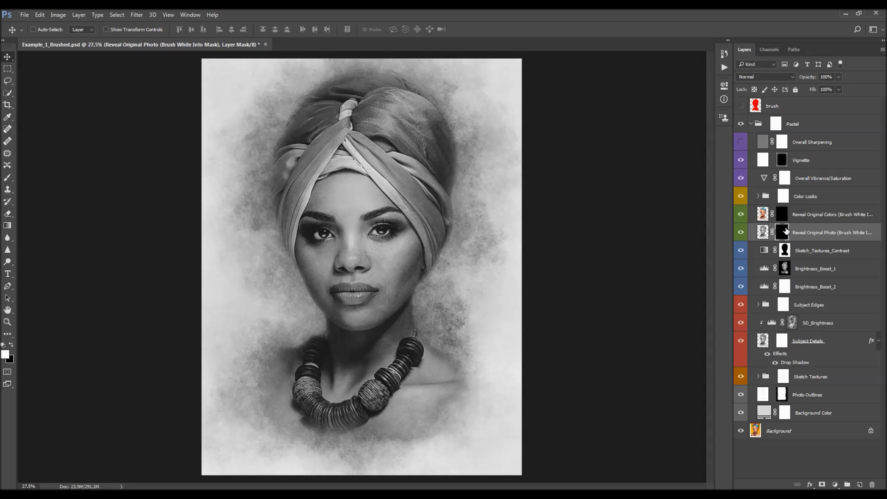
Step: Select the Reveal Original Colors layer's mask and choose the textured 1500 px brush preset for painting in white
left_click(809, 221)
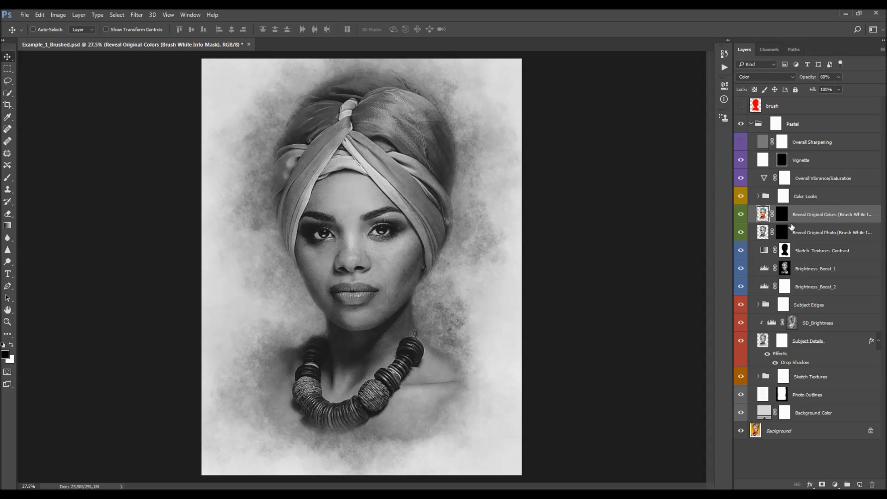
double_click(830, 217)
left_click(781, 216)
key("x")
key("ctrl+minus")
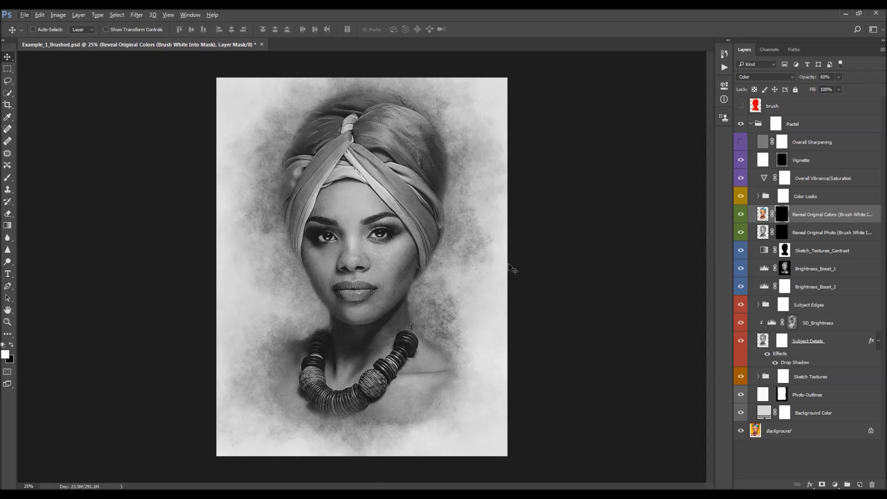
key("b")
right_click(381, 177)
scroll(487, 286, "down", 2)
left_click_drag(488, 288, 487, 303)
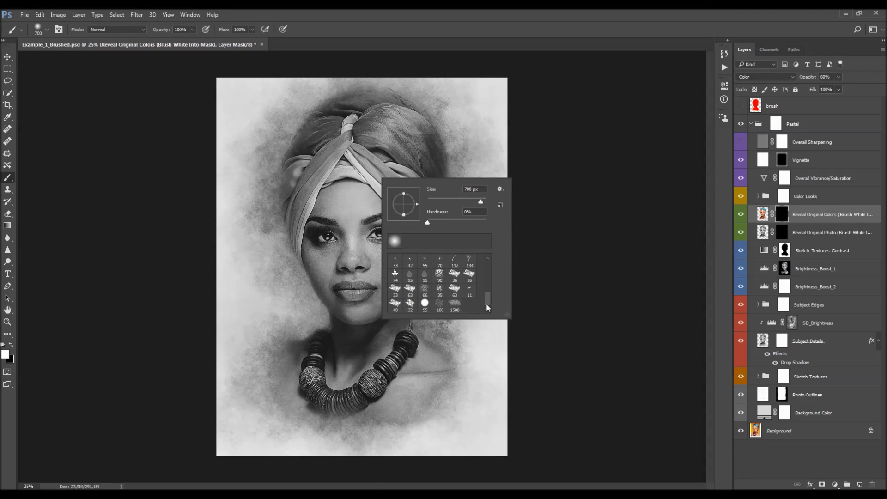
left_click(455, 304)
key("Return")
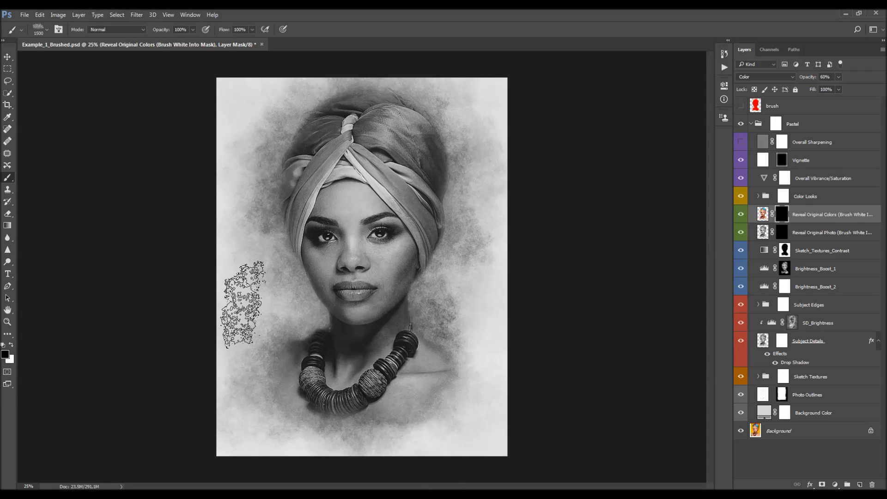
Step: Paint white on the Reveal Original Colors mask to bring back color on the left side of the headwrap, face and necklace
mouse_move(326, 198)
left_mouse_down()
mouse_move(310, 184)
mouse_move(379, 181)
mouse_move(327, 236)
mouse_move(387, 264)
mouse_move(342, 300)
mouse_move(373, 314)
mouse_move(372, 187)
mouse_move(350, 212)
mouse_move(363, 277)
left_mouse_up()
key("ctrl+z")
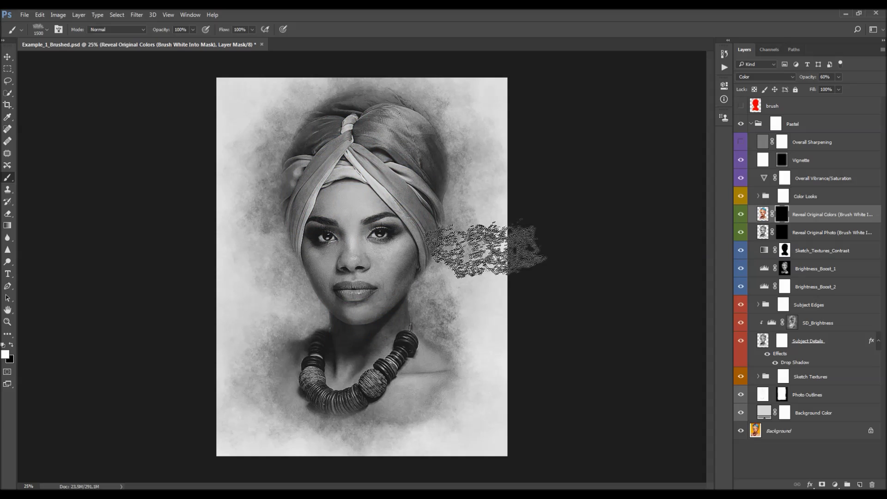
mouse_move(312, 200)
left_mouse_down()
mouse_move(287, 109)
mouse_move(297, 99)
mouse_move(324, 134)
mouse_move(294, 267)
mouse_move(297, 210)
mouse_move(297, 337)
mouse_move(287, 375)
mouse_move(198, 376)
left_mouse_up()
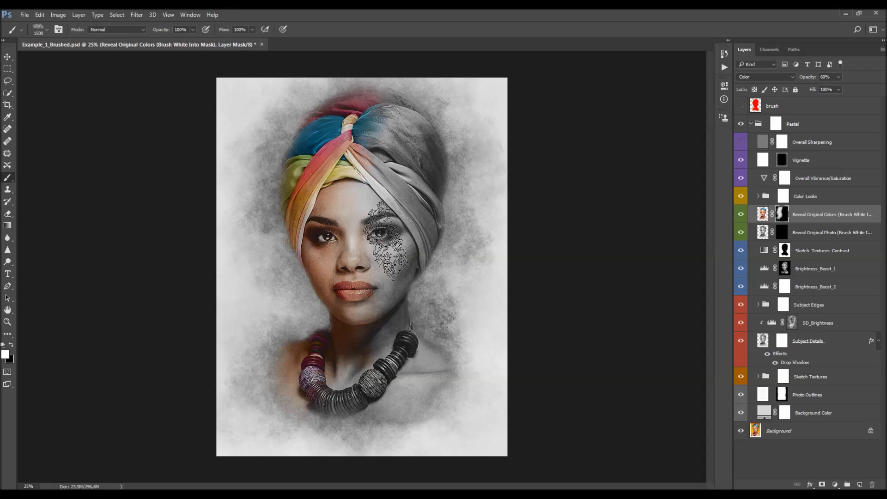
scroll(328, 302, "up", 1)
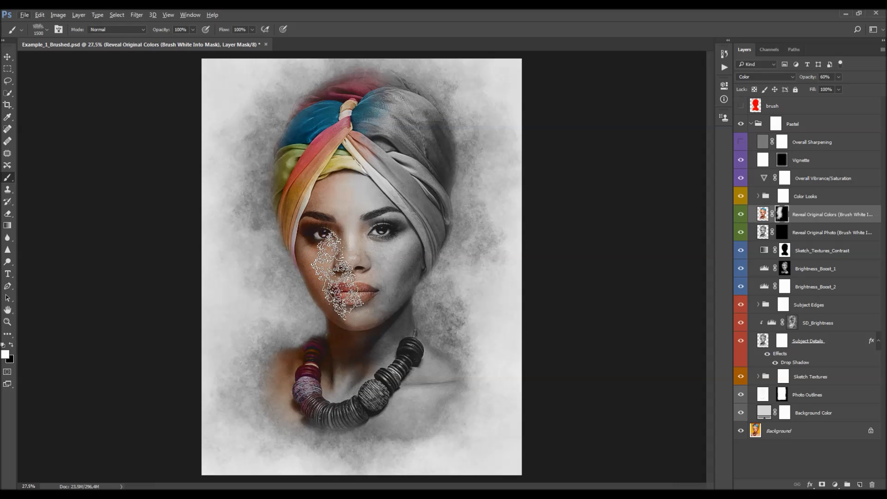
key("[")
key("bracketright")
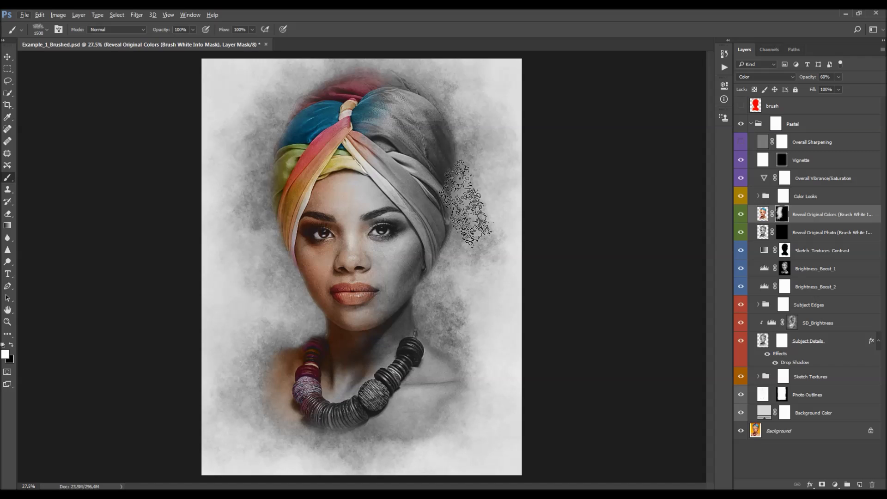
key("alt+v")
key("Escape")
key("v")
scroll(415, 204, "down", 2)
scroll(521, 225, "up", 1)
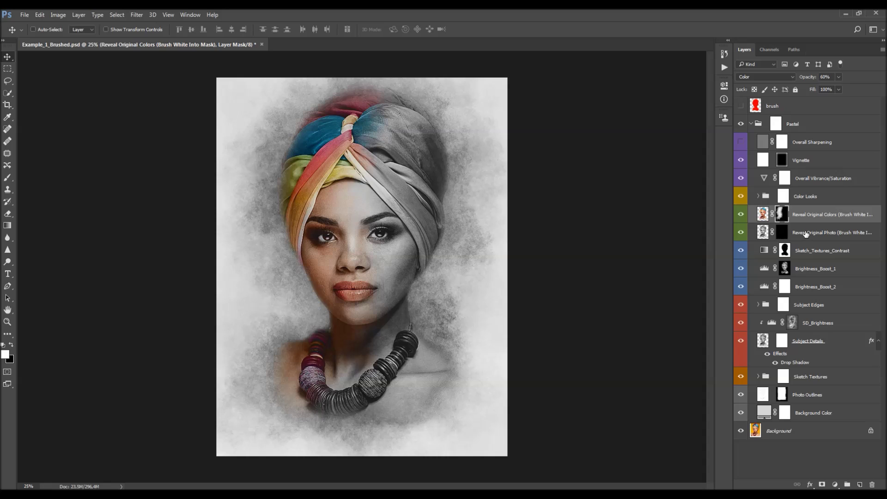
Step: Try a different opacity for the Reveal Original Colors layer and set it back to 60%
left_click_drag(809, 78, 857, 89)
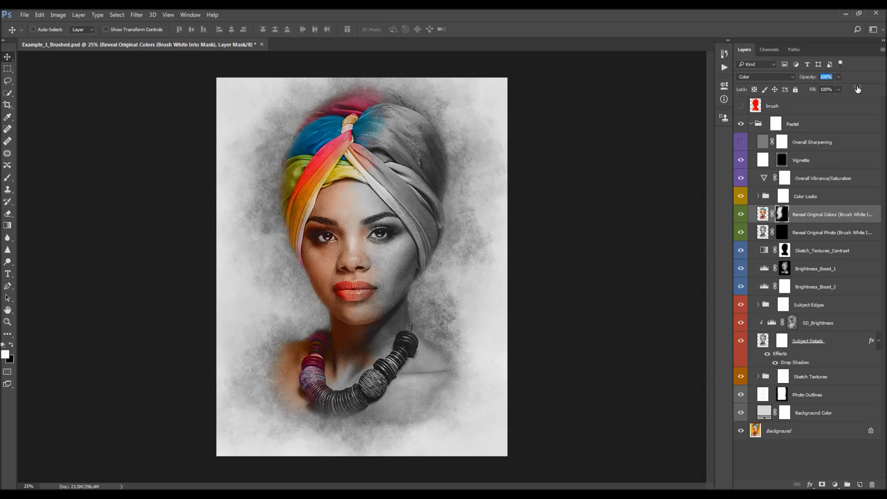
type("60")
key("Return")
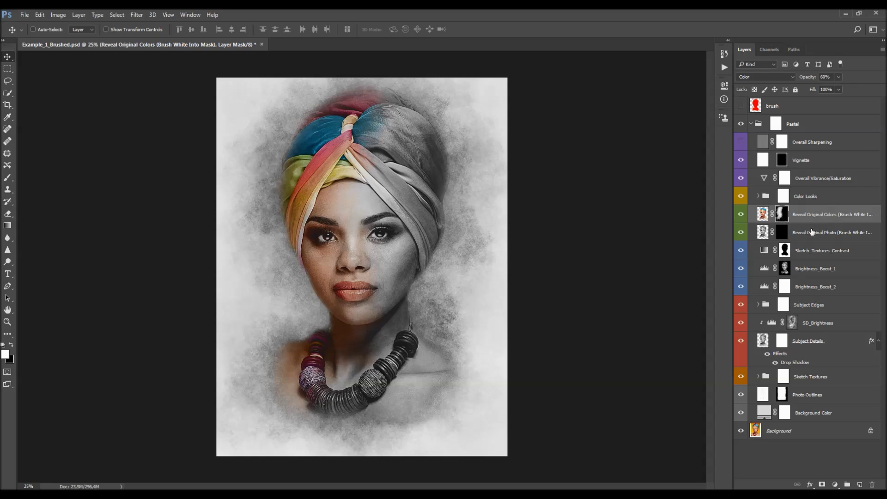
Step: Expand the Color Looks group and look through its list of color looks
left_click(805, 196)
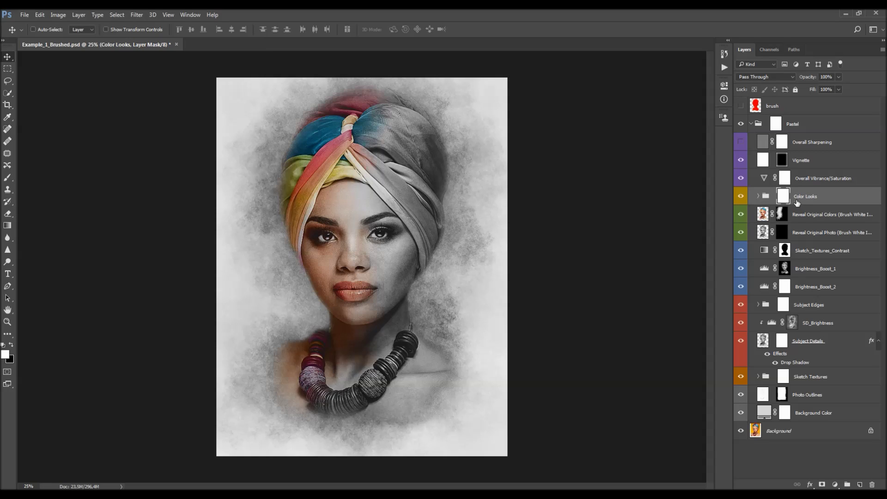
left_click(758, 197)
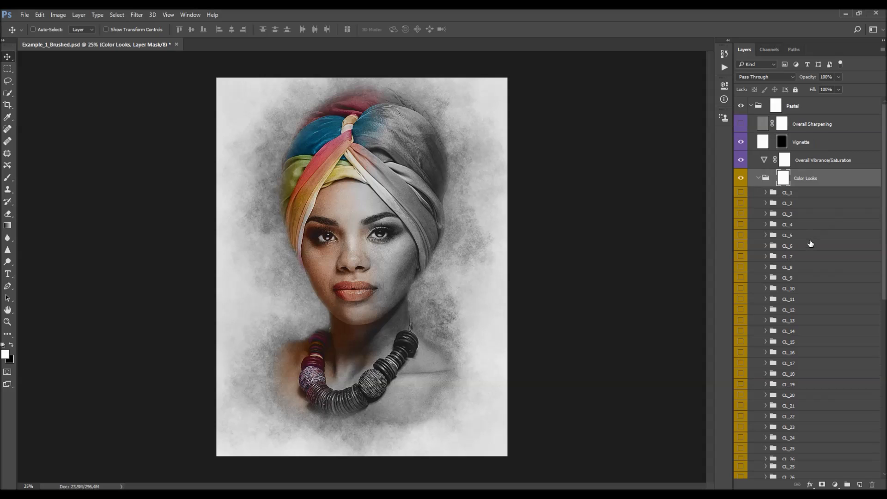
scroll(804, 249, "down", 10)
scroll(797, 332, "up", 10)
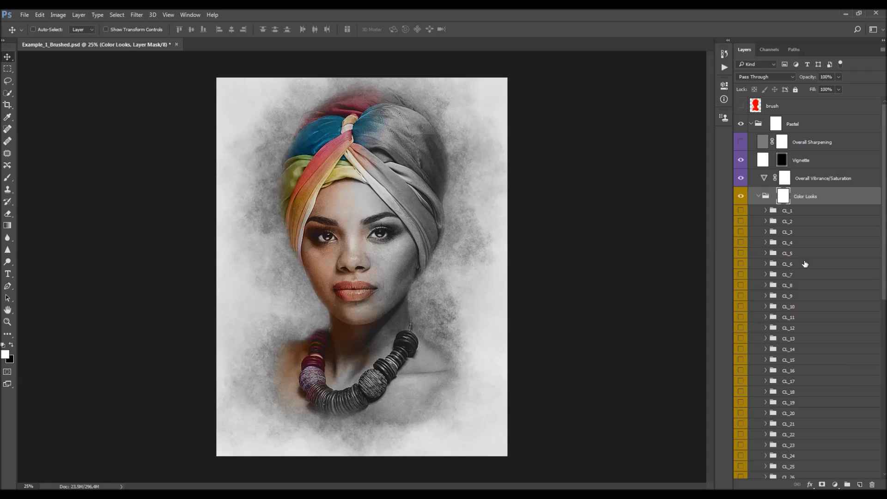
Step: Preview the CL_5 and CL_6 color looks one after the other, hiding each again
left_click(799, 252)
left_click(743, 254)
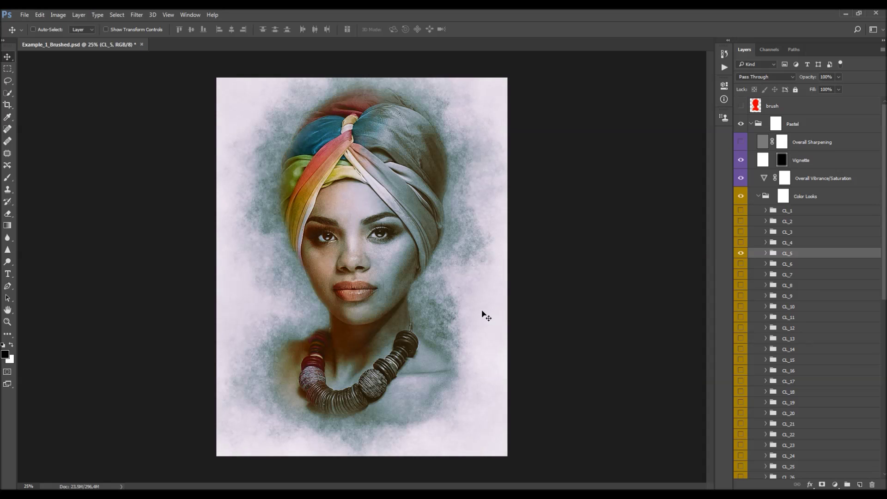
scroll(806, 260, "down", 1)
left_click(740, 235)
left_click(740, 246)
left_click(788, 246)
scroll(424, 249, "up", 1)
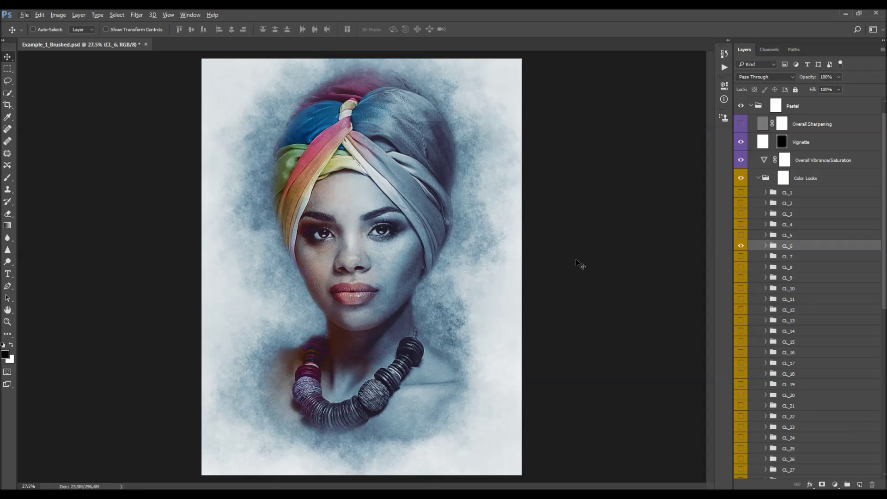
left_click(740, 246)
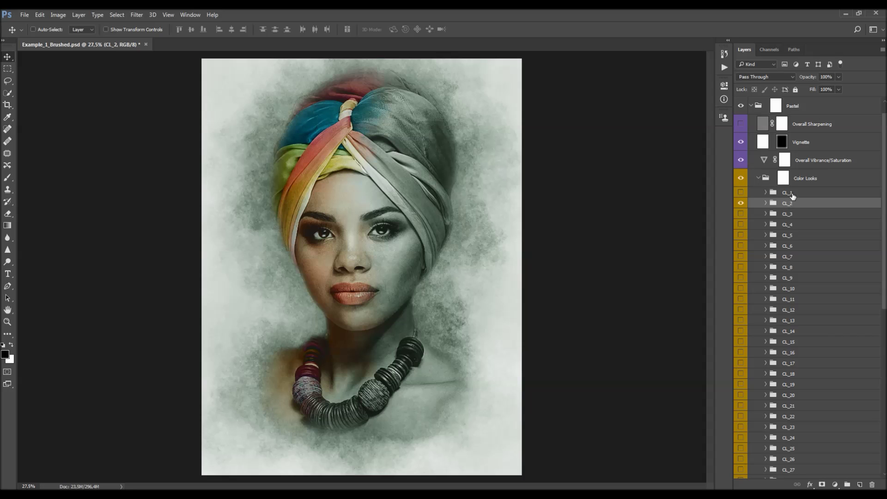
Step: Try combining the CL_4 color look with CL_2 at 31% opacity, and hide both looks
left_click(740, 224)
left_click(797, 226)
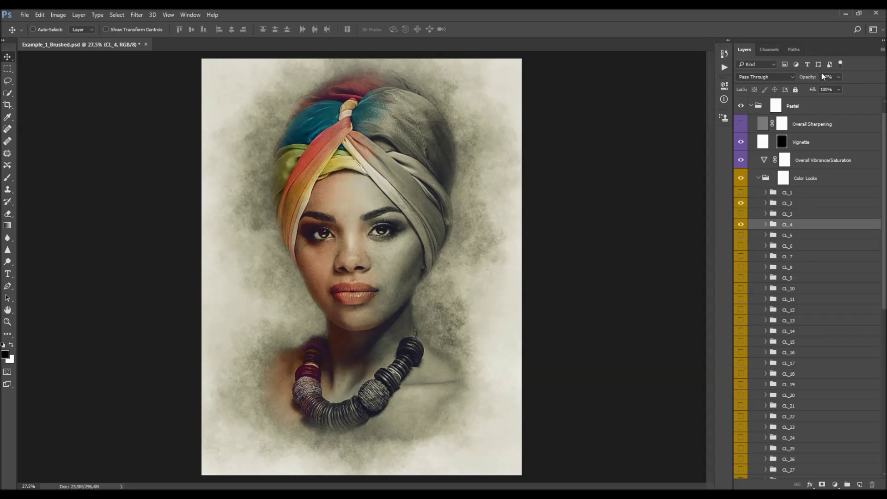
left_click(789, 203)
left_click(803, 78)
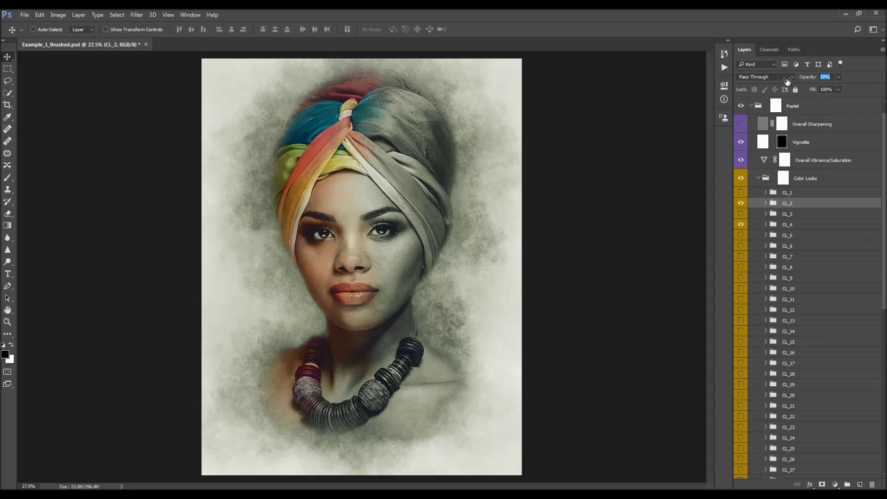
type("31")
key("Return")
left_click(741, 203)
left_click(740, 224)
Step: Show the CL_13 color look and set its opacity to 81%
scroll(804, 206, "down", 5)
scroll(808, 212, "up", 5)
scroll(814, 222, "down", 4)
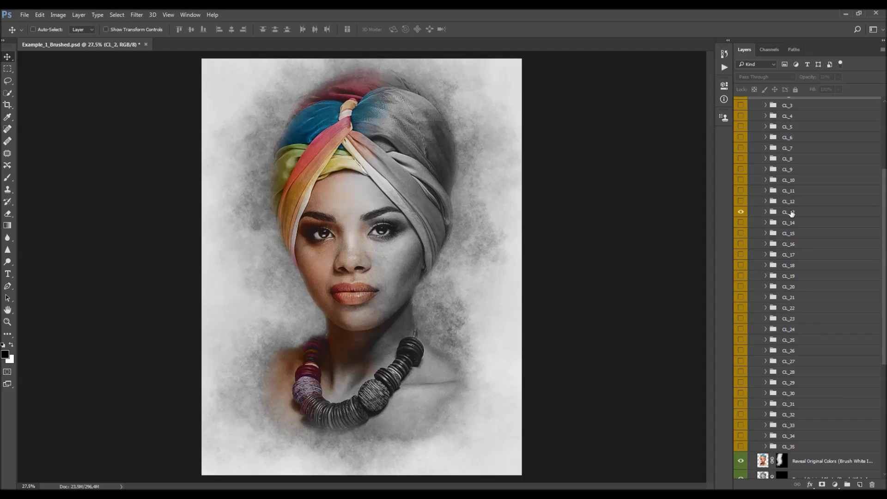
left_click(740, 211)
left_click(795, 215)
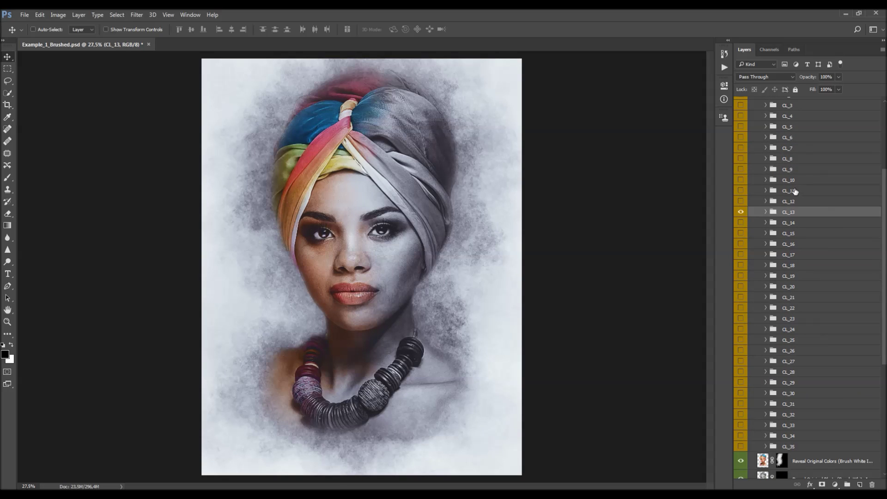
left_click_drag(808, 77, 808, 80)
Step: Add the CL_17 color look at a reduced opacity and collapse the Color Looks group
scroll(789, 245, "down", 3)
left_click(740, 200)
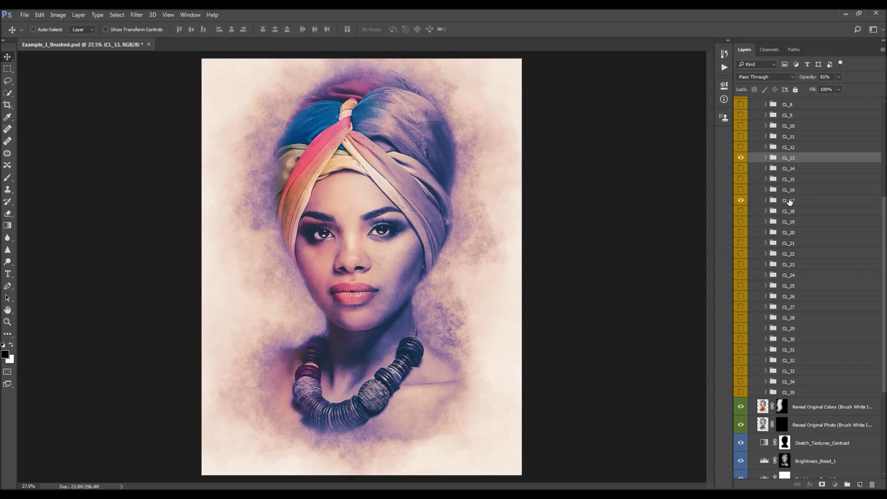
left_click(803, 200)
left_click_drag(805, 77, 738, 89)
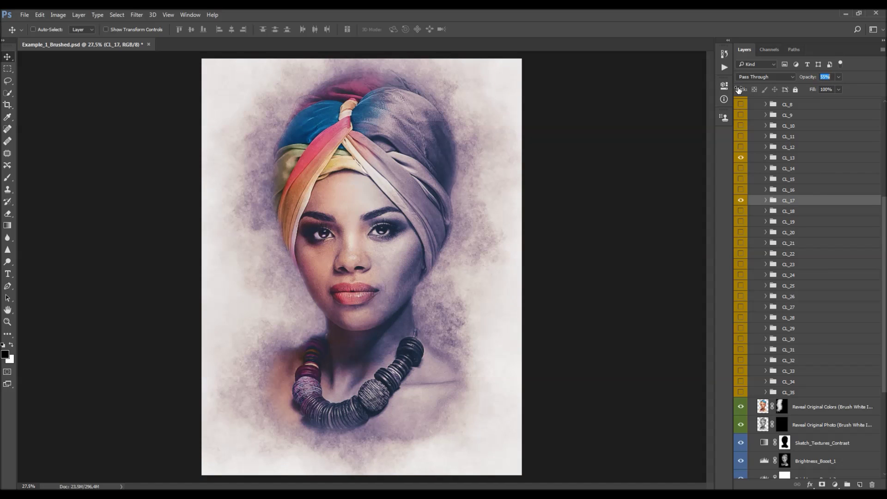
key("ctrl+minus")
scroll(800, 194, "up", 6)
scroll(799, 195, "up", 1)
left_click(758, 159)
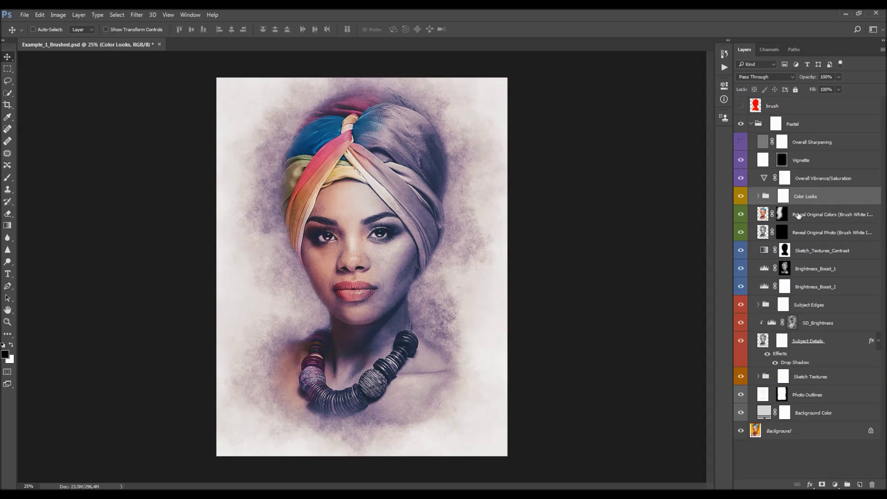
Step: Set the Overall Vibrance/Saturation adjustment to Vibrance +28 and Saturation +20
left_click(807, 183)
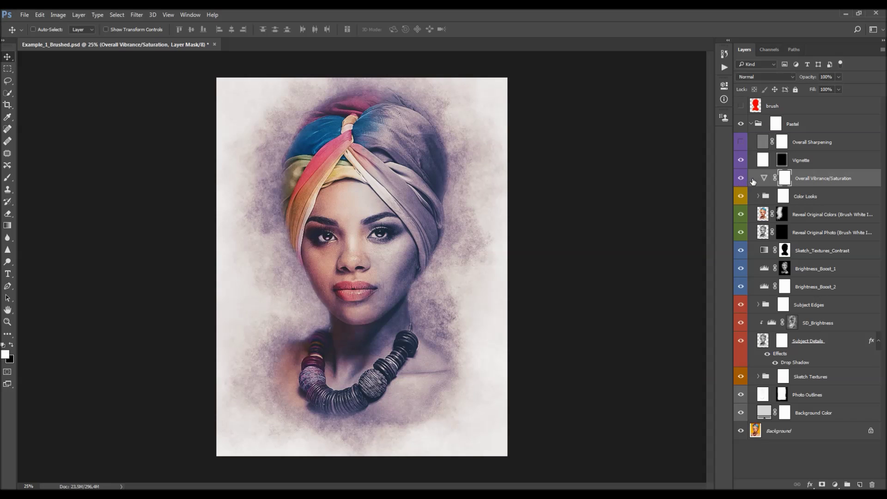
double_click(764, 179)
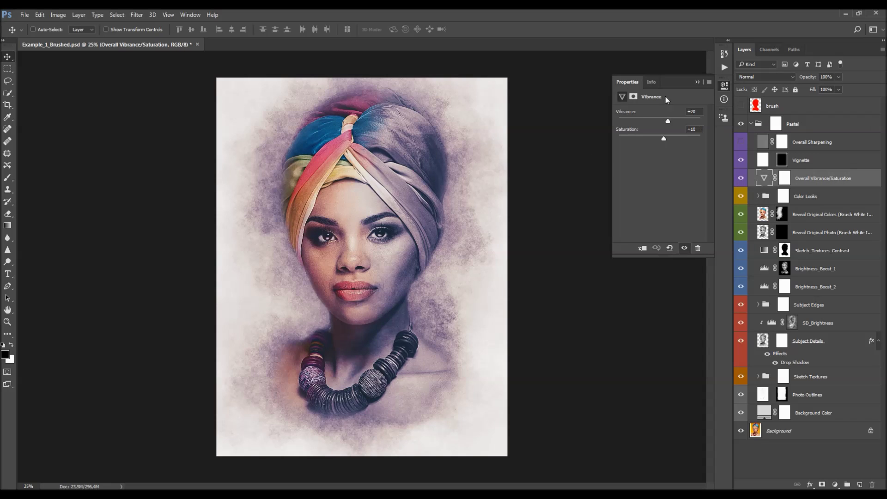
mouse_move(665, 119)
left_mouse_down()
mouse_move(654, 121)
mouse_move(671, 121)
left_mouse_up()
left_click_drag(668, 140, 668, 140)
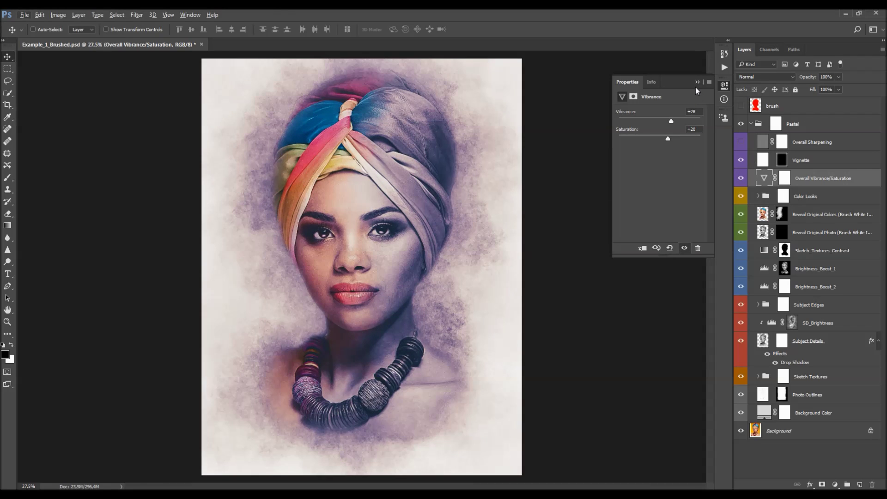
left_click(697, 83)
Step: Compare the portrait with and without the Vignette layer, trying another opacity and keeping it visible at 30%
left_click(807, 160)
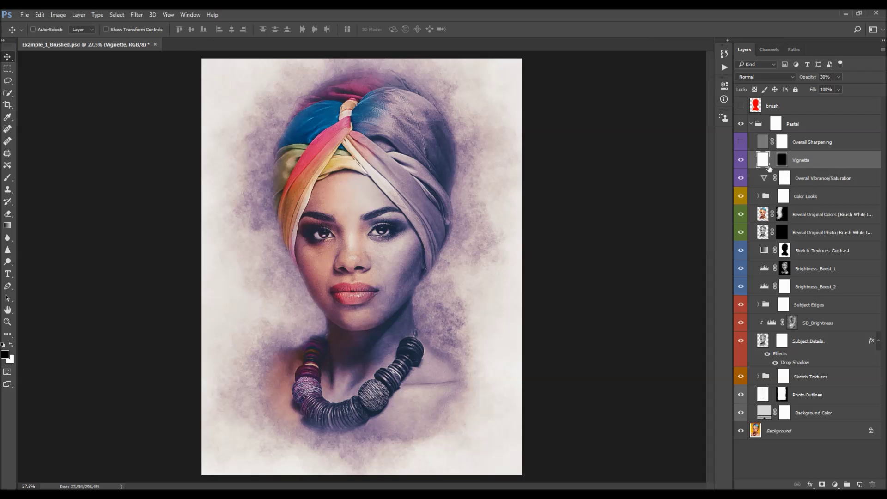
key("ctrl+minus")
left_click(742, 162)
left_click(742, 161)
left_click_drag(808, 78, 561, 115)
left_click(741, 160)
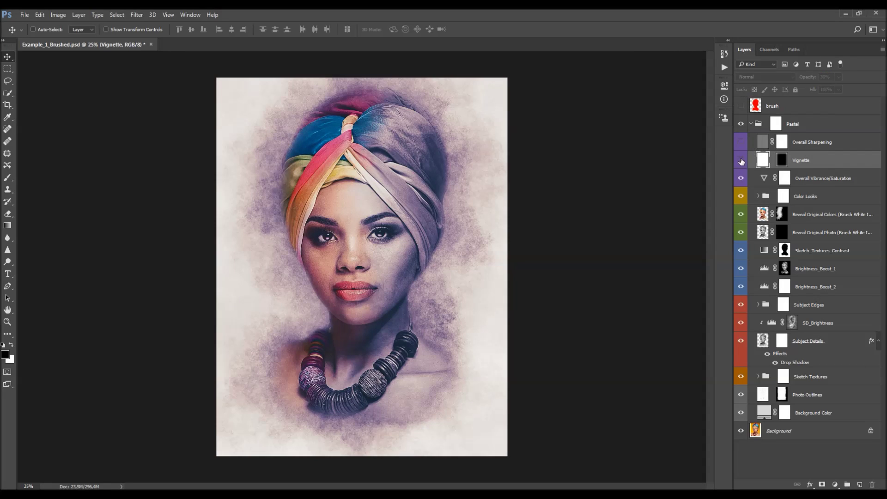
left_click(741, 160)
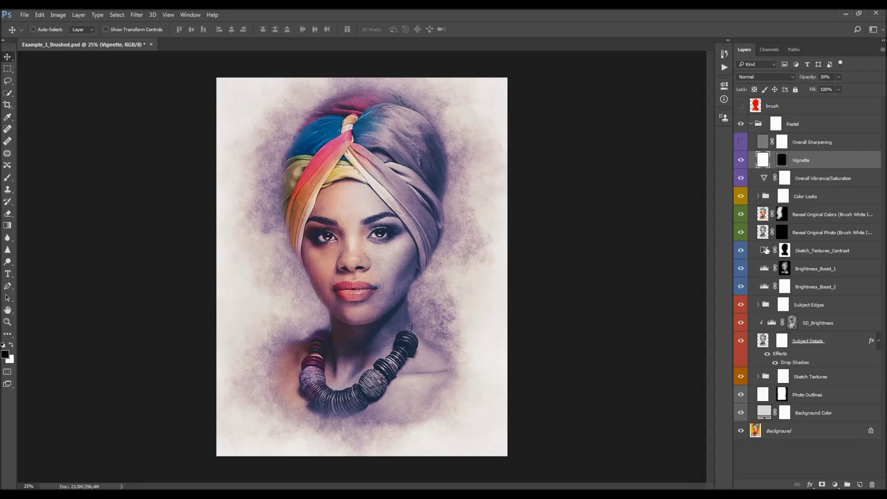
Step: Show the Overall Sharpening layer and examine the sharpened portrait up close
left_click(825, 144)
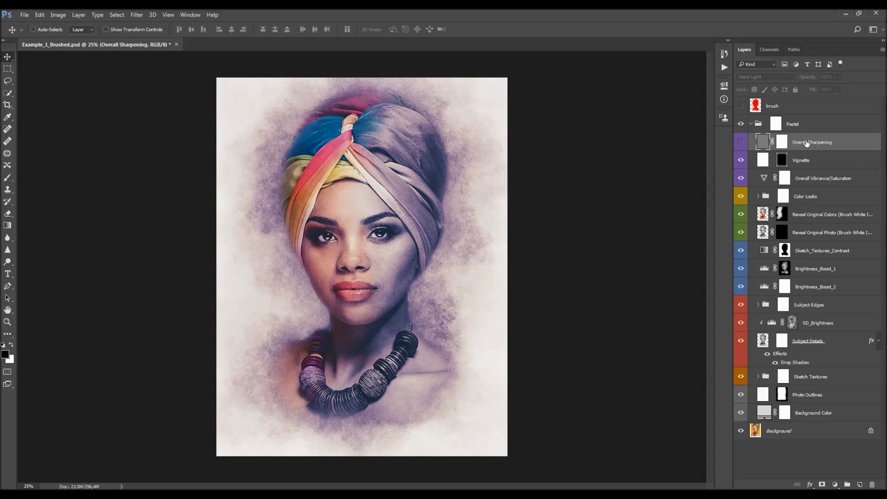
left_click(741, 142)
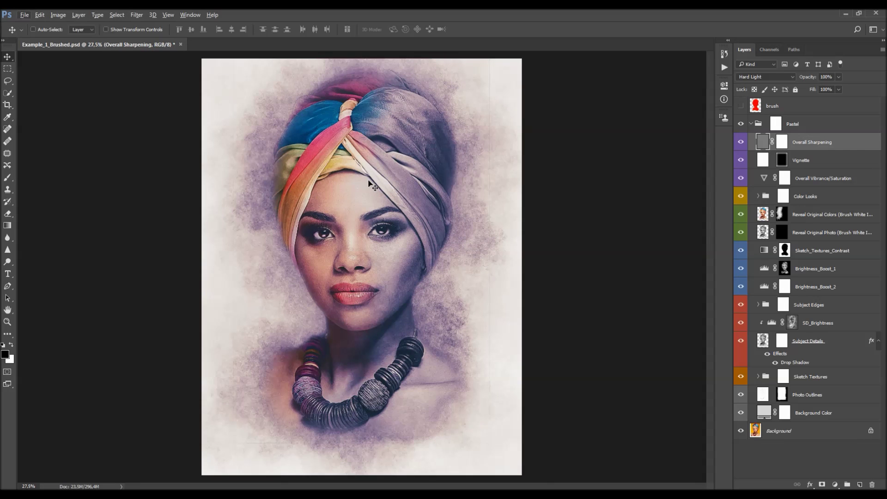
scroll(508, 213, "up", 2)
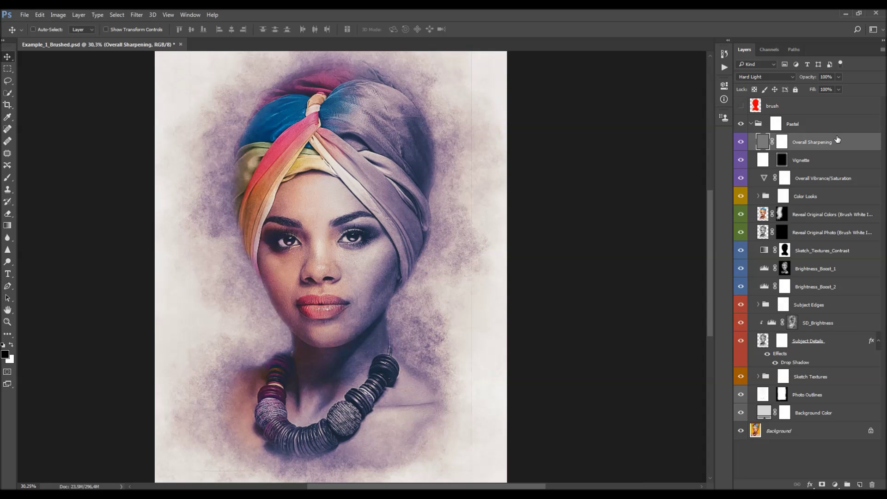
scroll(526, 173, "down", 1)
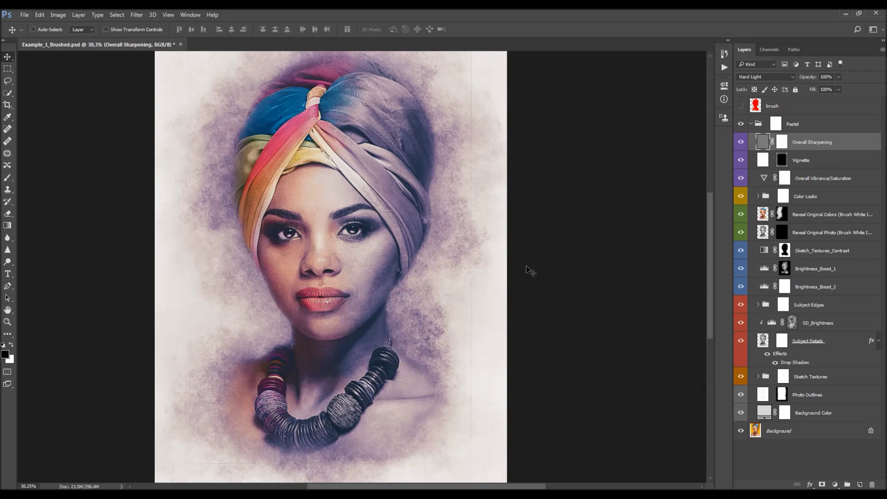
scroll(394, 159, "down", 3)
Step: Try shifting the Overall Sharpening layer out of alignment with the portrait, and undo the move
mouse_move(529, 164)
left_mouse_down()
mouse_move(362, 170)
mouse_move(218, 192)
left_mouse_up()
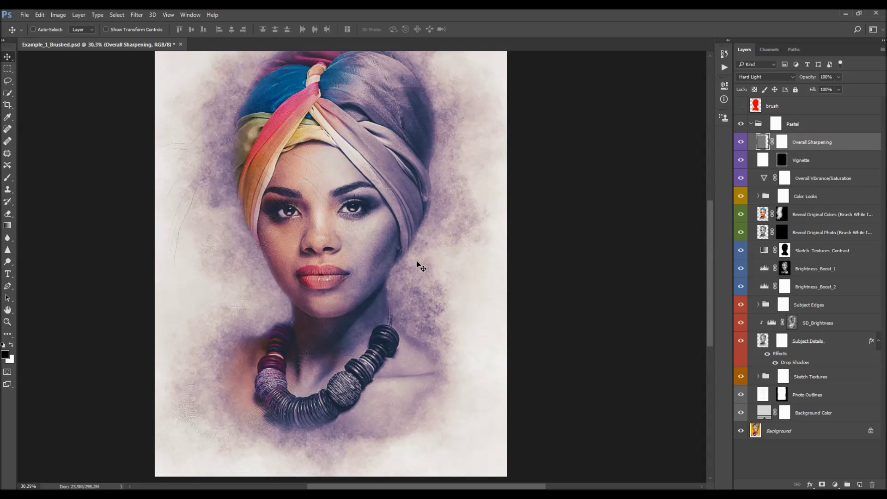
key("ctrl+z")
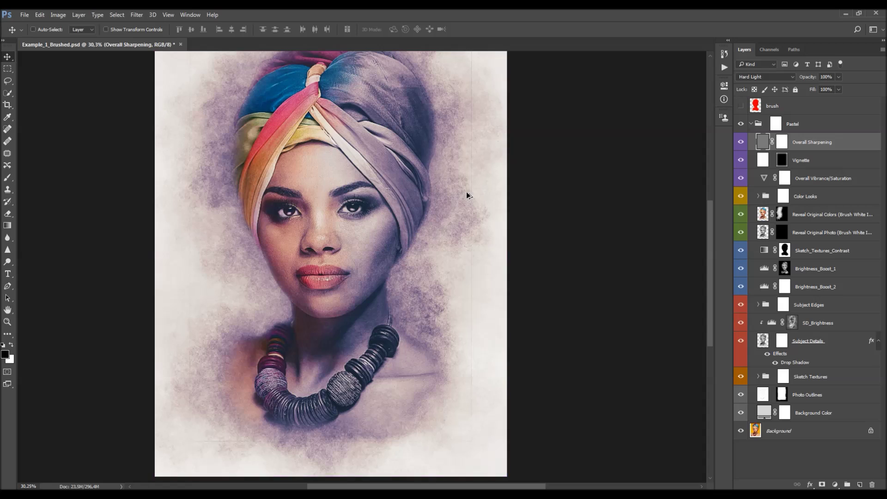
key("ctrl+0")
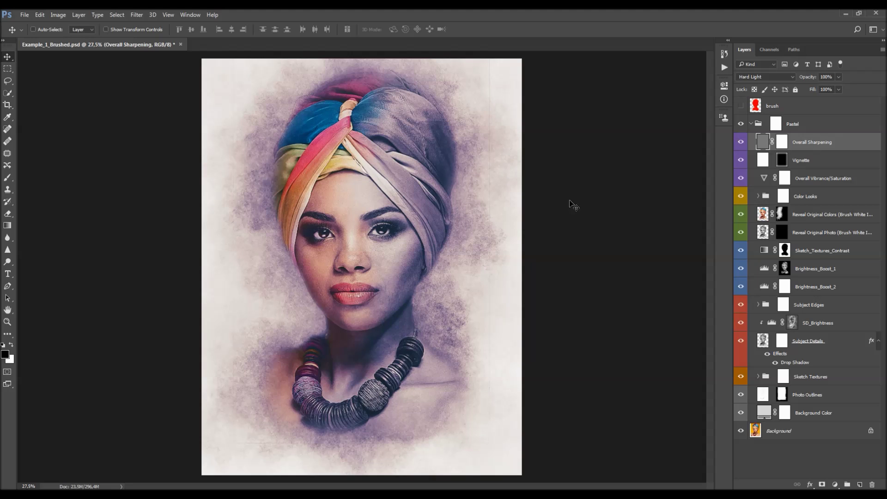
Step: Replace the Overall Sharpening layer with a desaturated merged copy of the visible image above the Vignette layer
key("Delete")
key("b")
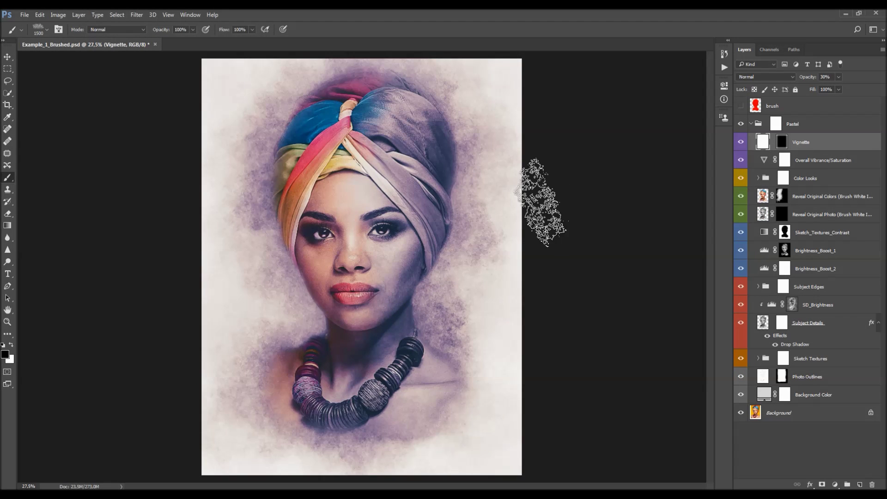
key("v")
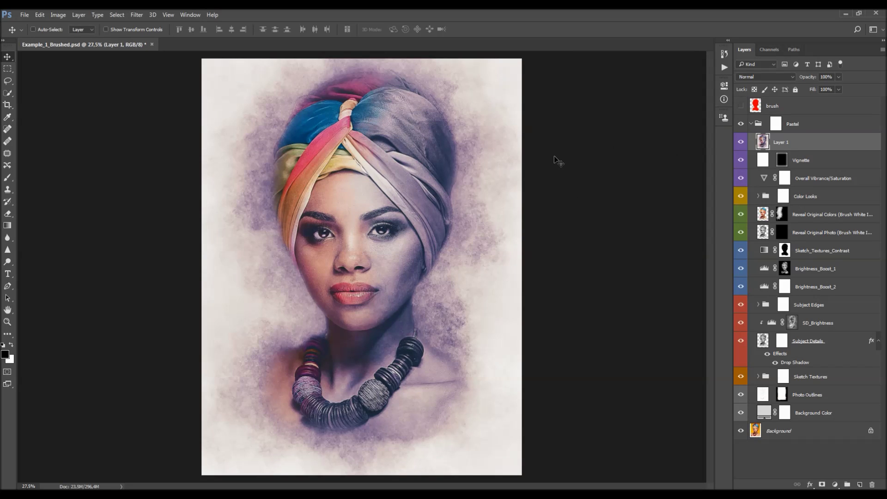
key("ctrl+shift+u")
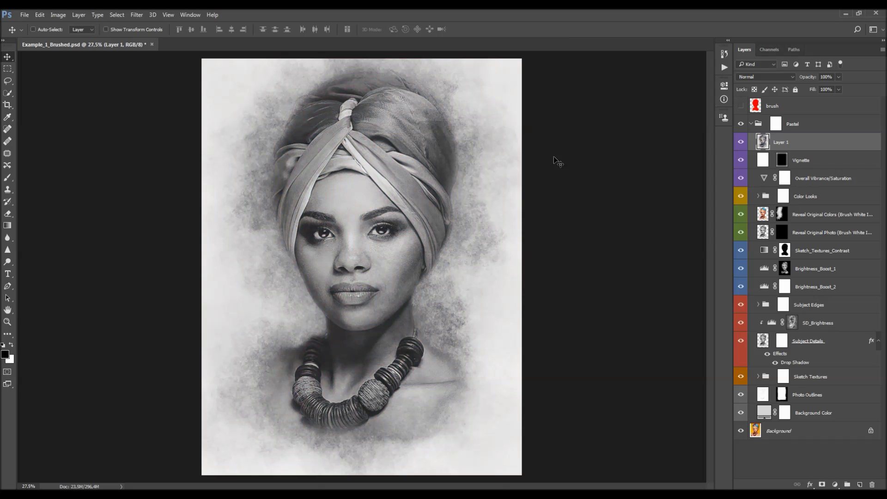
Step: Apply a High Pass filter with a 2-pixel radius to the desaturated merged copy
left_click(134, 15)
mouse_move(231, 193)
left_click(278, 203)
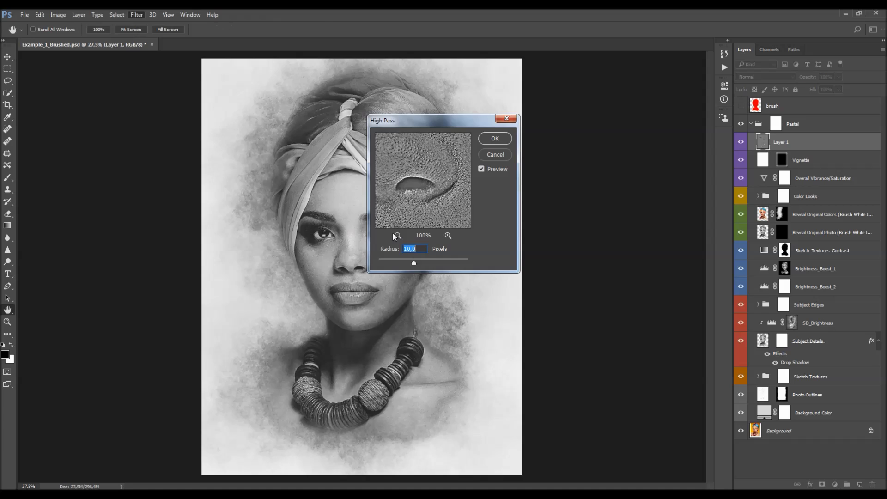
type("2")
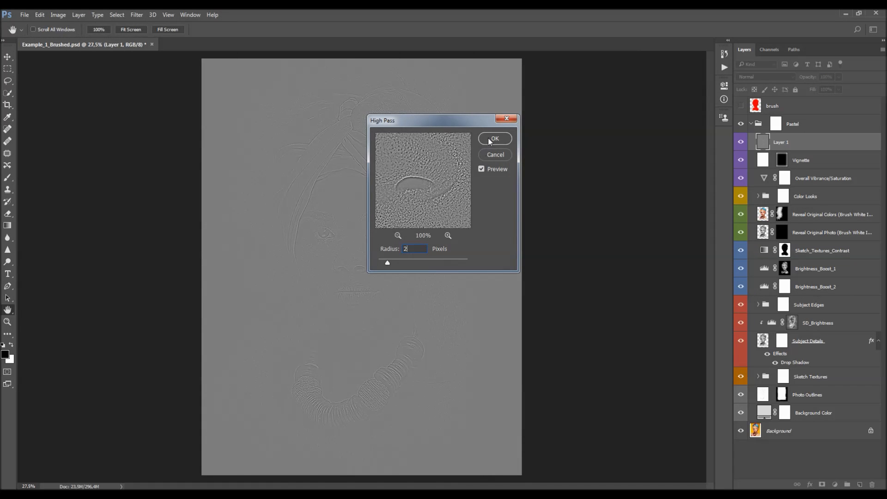
left_click(491, 138)
Step: Set the high-pass layer's blend mode to Hard Light, adjust its opacity and check its effect on the portrait
left_click(765, 77)
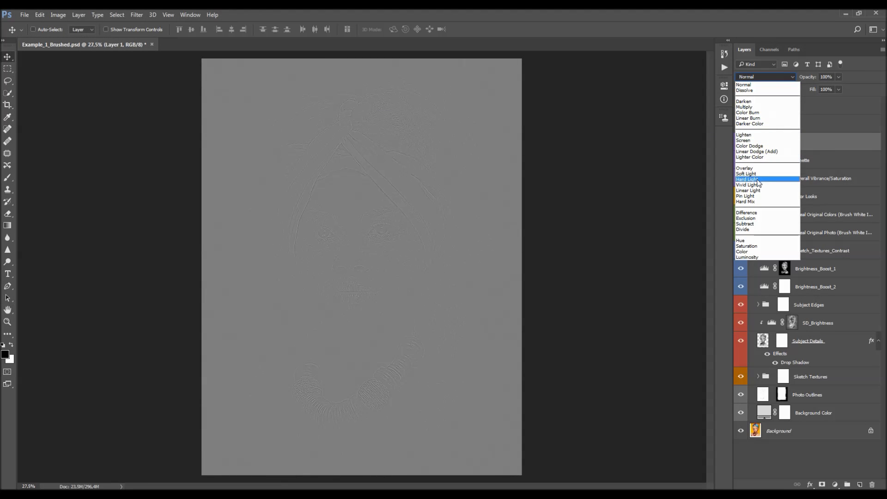
left_click(757, 179)
scroll(414, 242, "up", 1)
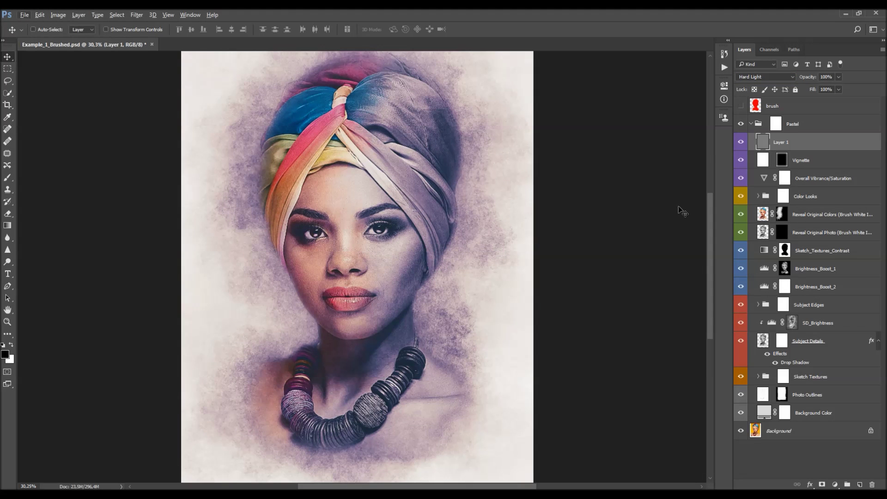
left_click_drag(809, 81, 707, 92)
left_click(742, 141)
Step: Collapse the Pastel group, briefly show the red brush layer over the portrait and hide it again
left_click(760, 125)
left_click(751, 124)
left_click(742, 106)
left_click(767, 106)
key("ctrl+0")
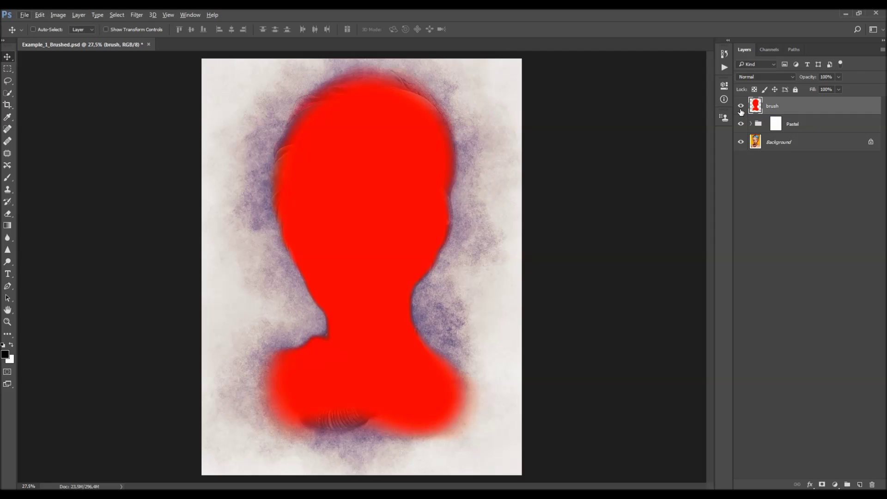
left_click(740, 107)
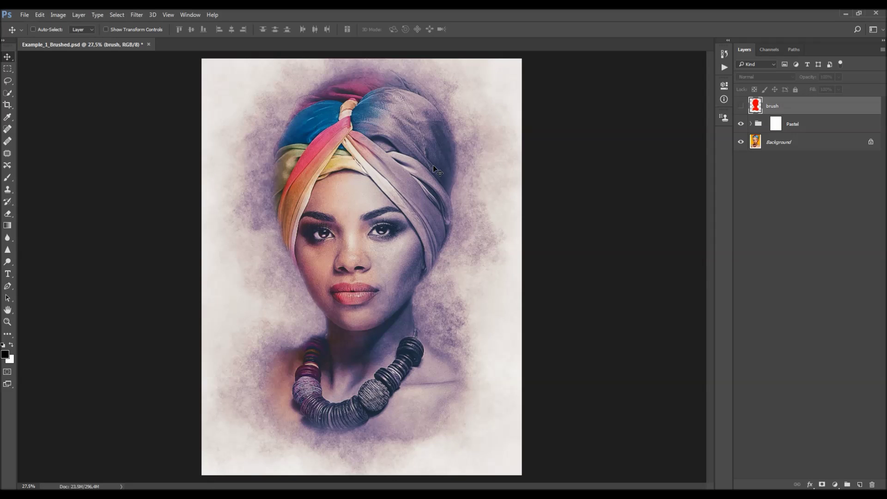
Step: Delete the Pastel group, show and select the red brush layer over the original portrait, and undo these changes
left_click(793, 124)
key("Delete")
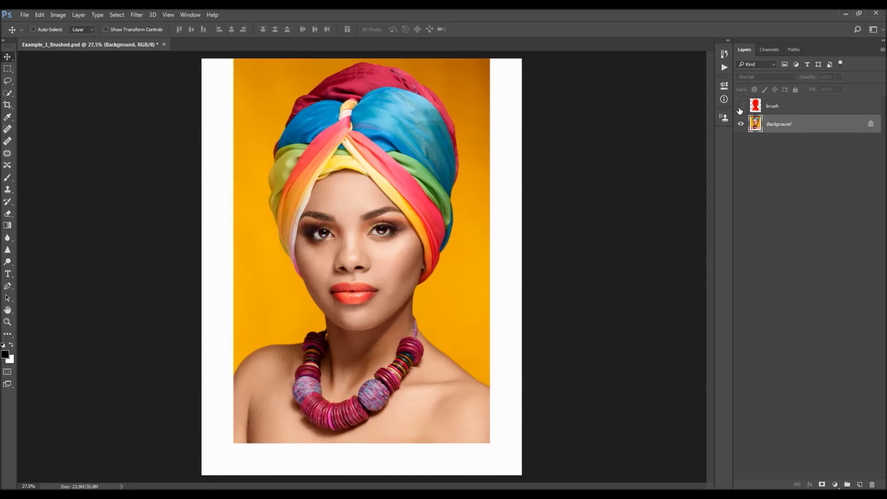
left_click(740, 106)
left_click(762, 111)
left_click(723, 68)
left_click(697, 50)
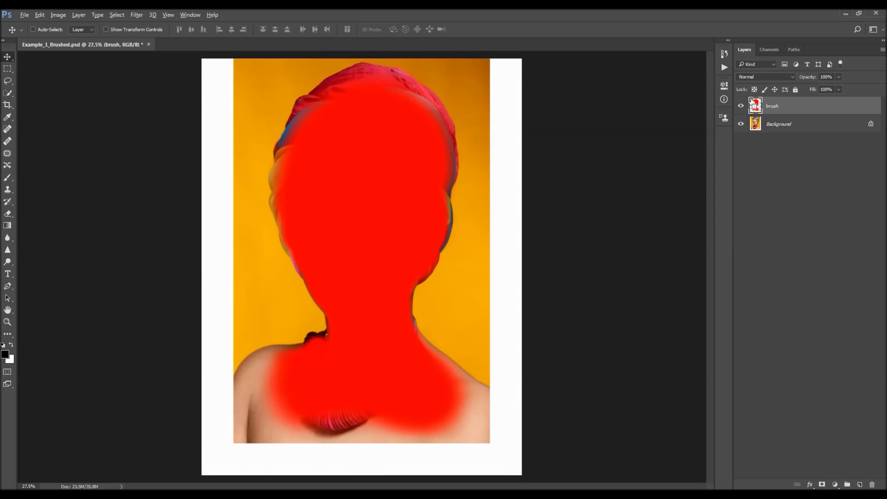
key("ctrl+z")
left_click(740, 106)
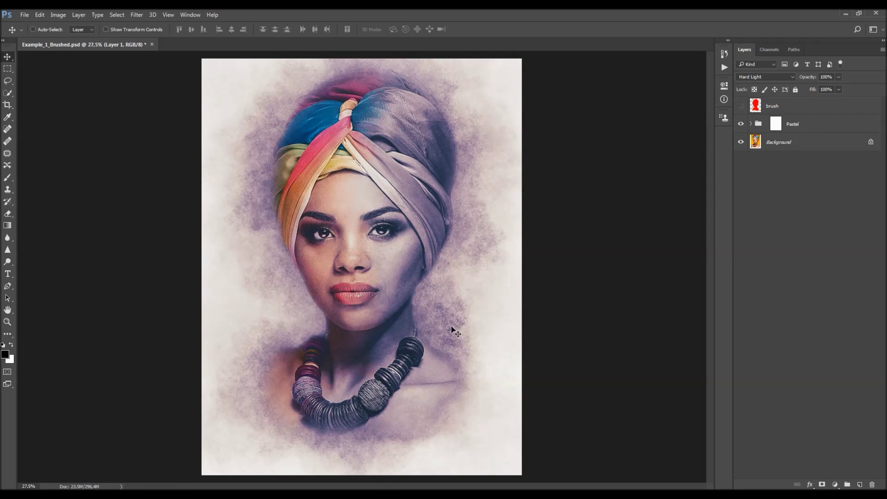
Step: Duplicate the Background layer, place the copy directly above the Pastel group and hide it
left_click(803, 127)
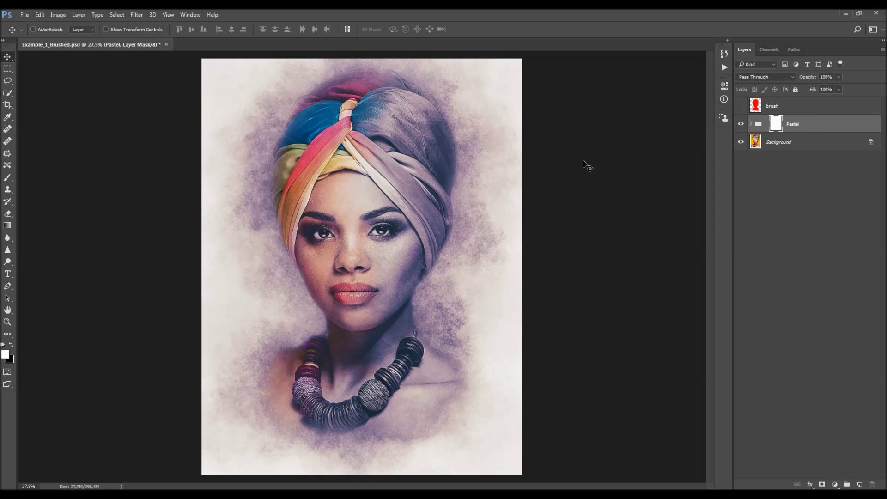
left_click(785, 142)
key("ctrl+j")
left_click_drag(785, 141, 798, 115)
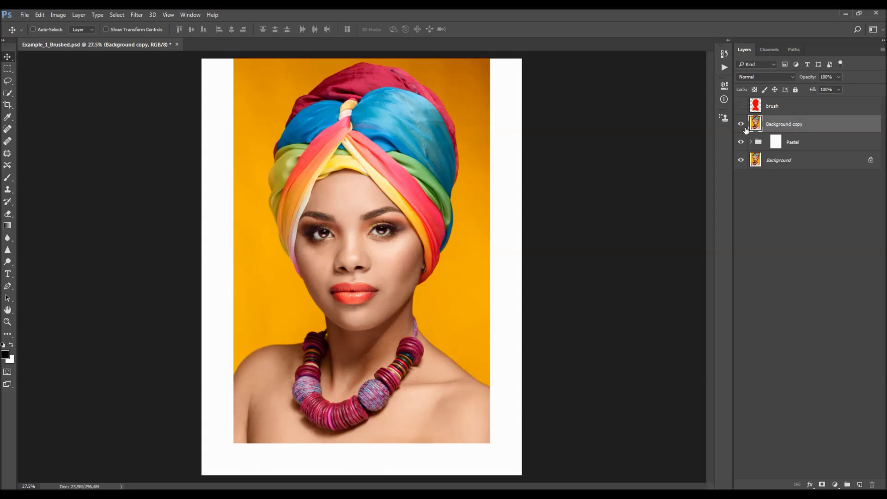
left_click(741, 124)
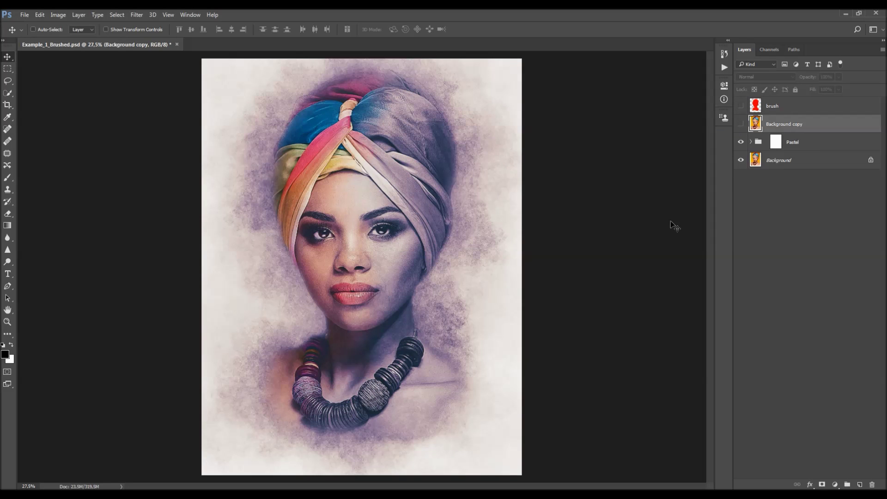